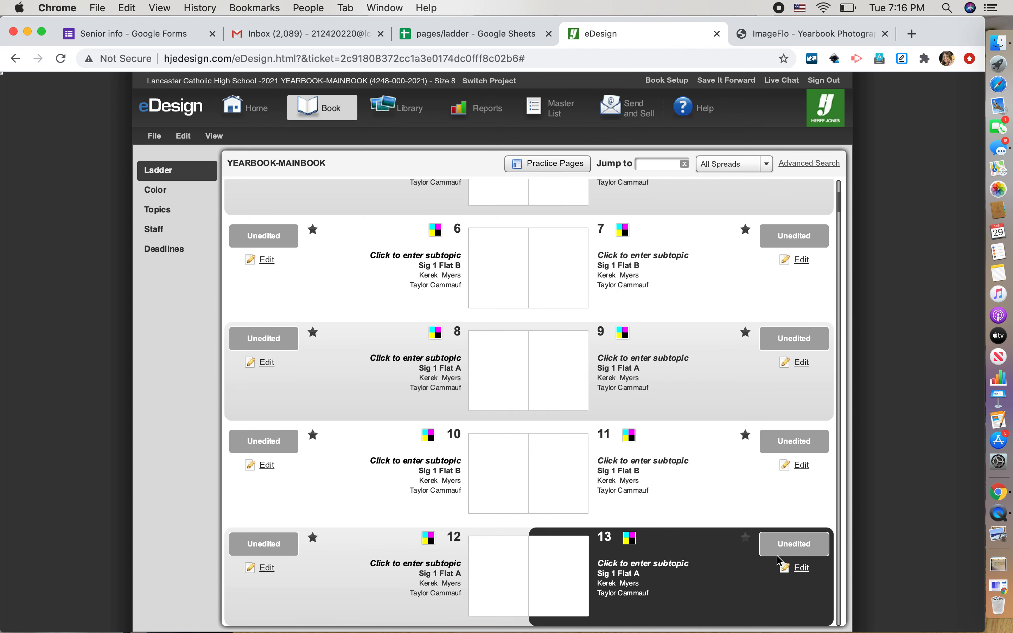
Open page 13 in the page editor and enable editing of both pages in the 12–13 spread
click(801, 568)
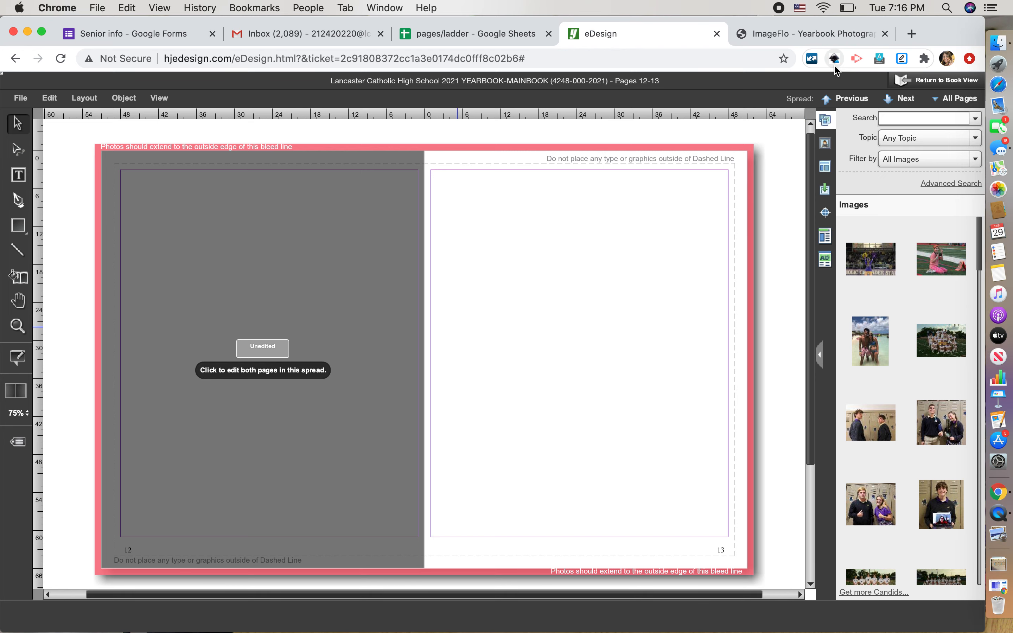
click(936, 89)
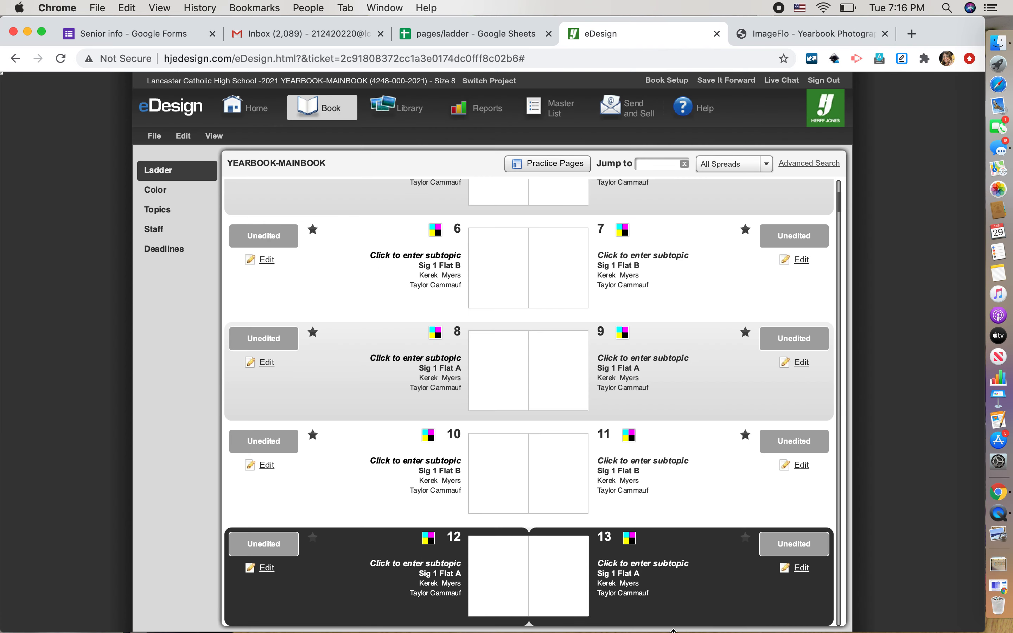
click(800, 568)
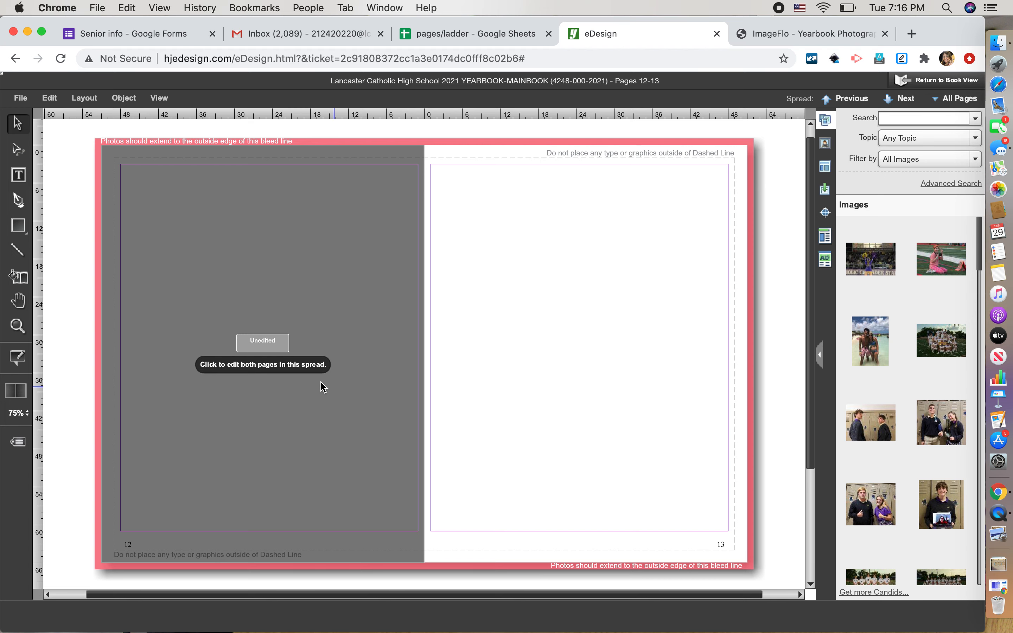
click(301, 371)
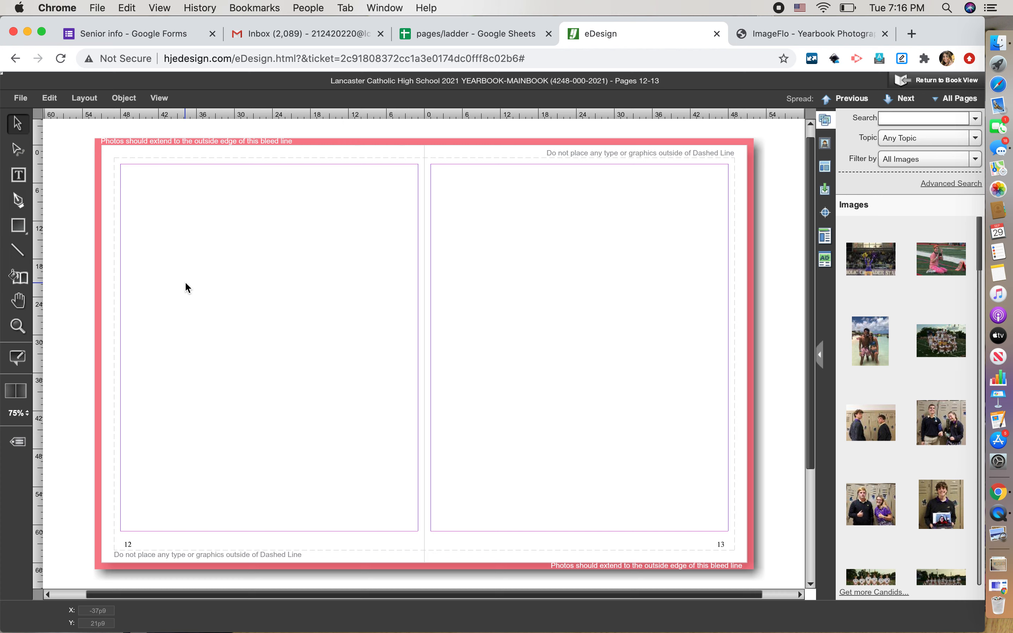
Add a text box at page 12's upper-left corner, replace its placeholder with "Field Hockey" and shrink it to about 34p6 by 7p
click(18, 174)
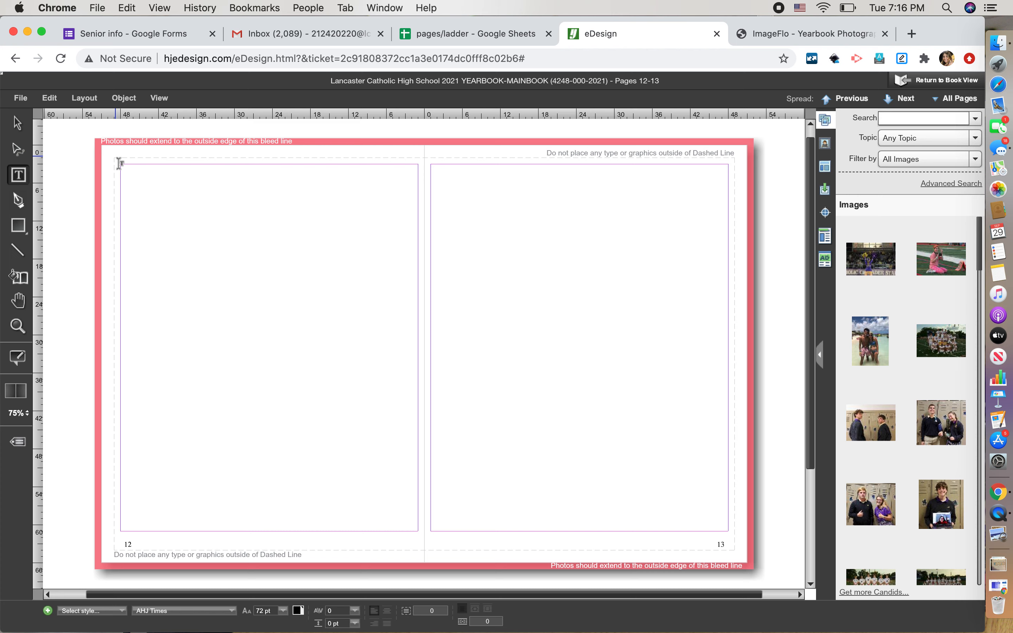
drag(120, 163, 609, 412)
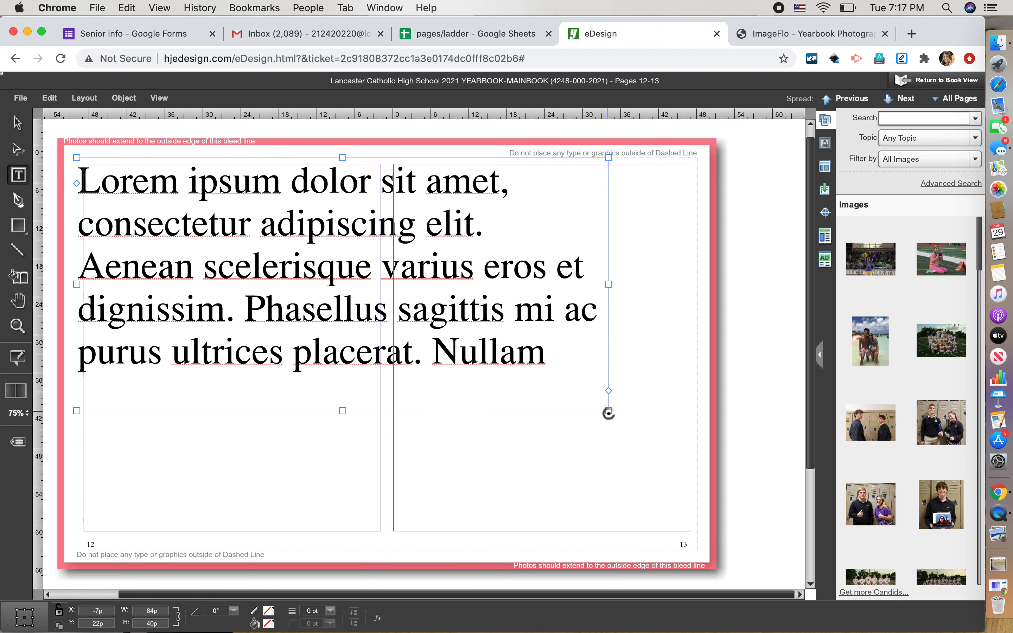
click(426, 351)
double_click(333, 277)
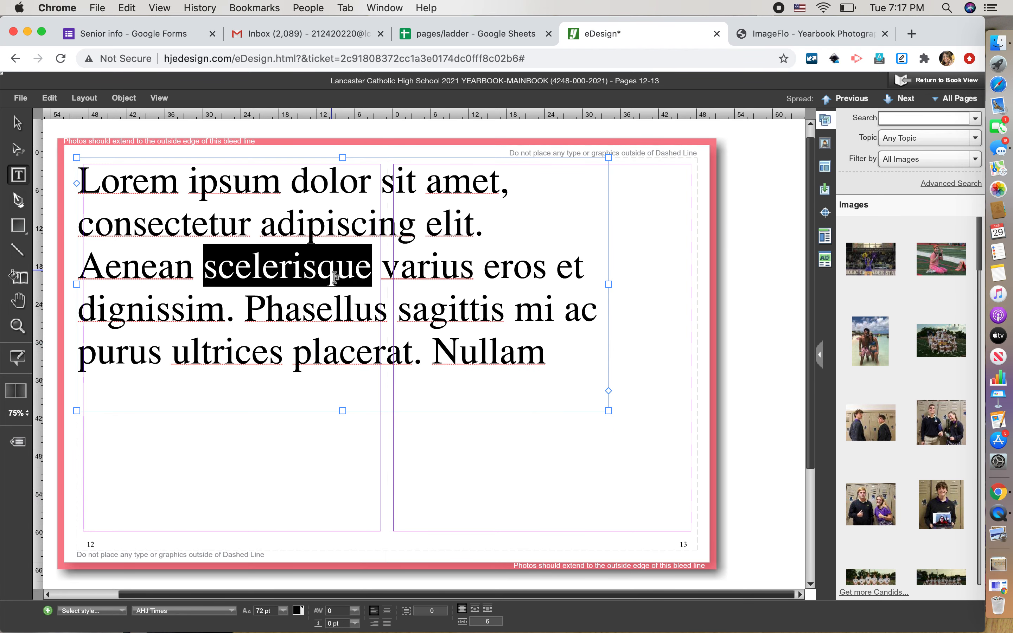
triple_click(333, 278)
key(BackSpace)
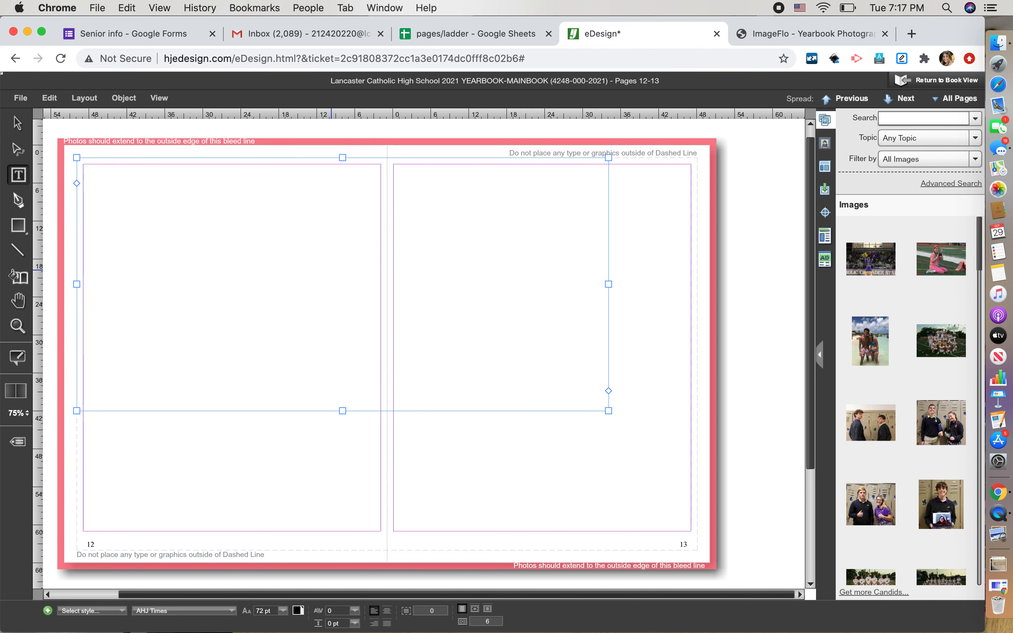
text(Fie)
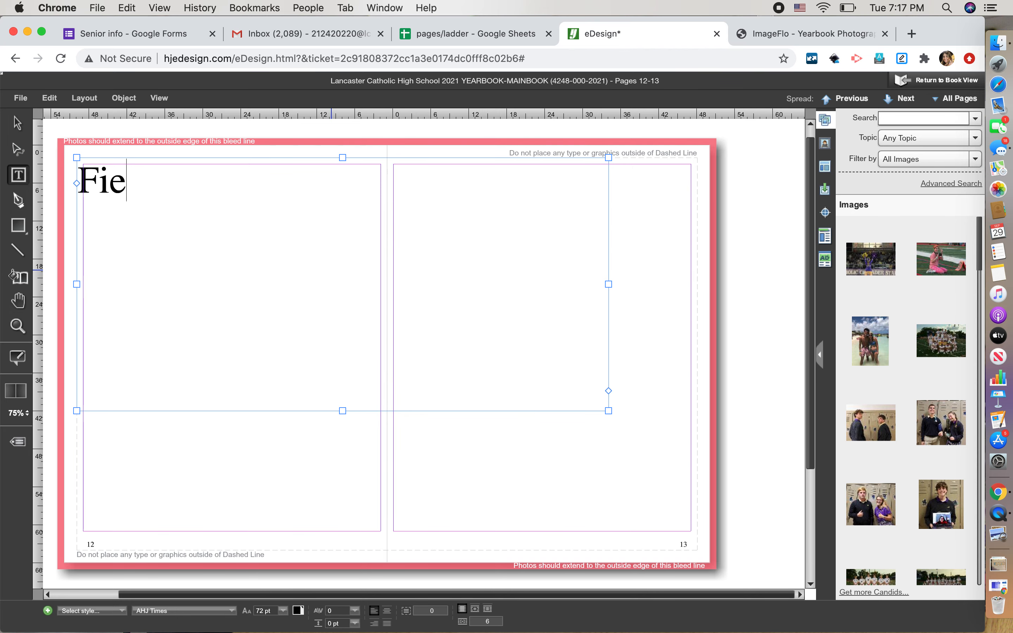
text(ld Hockey)
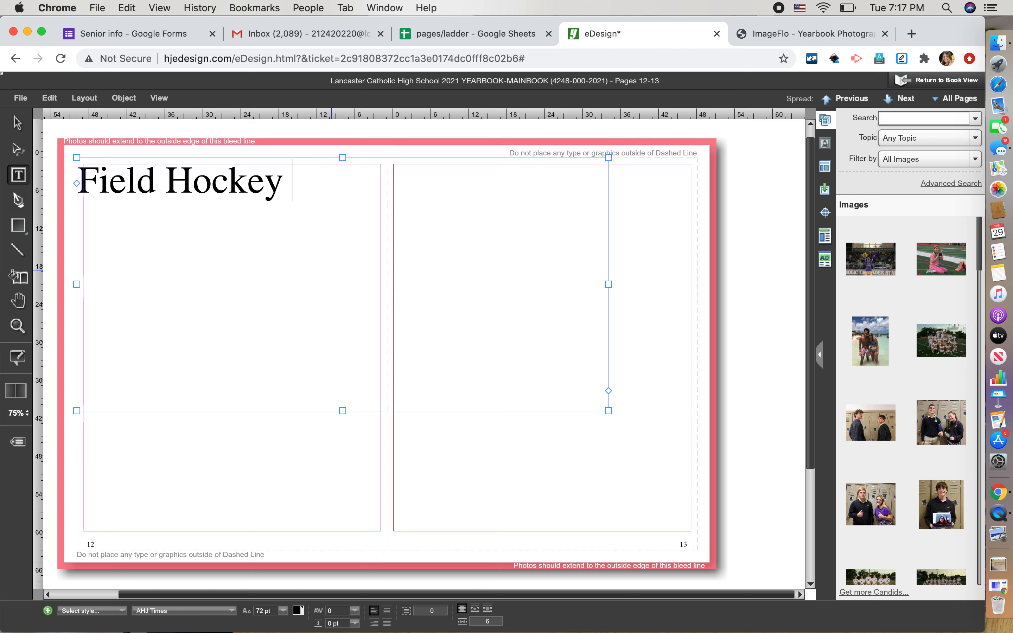
drag(611, 413, 295, 202)
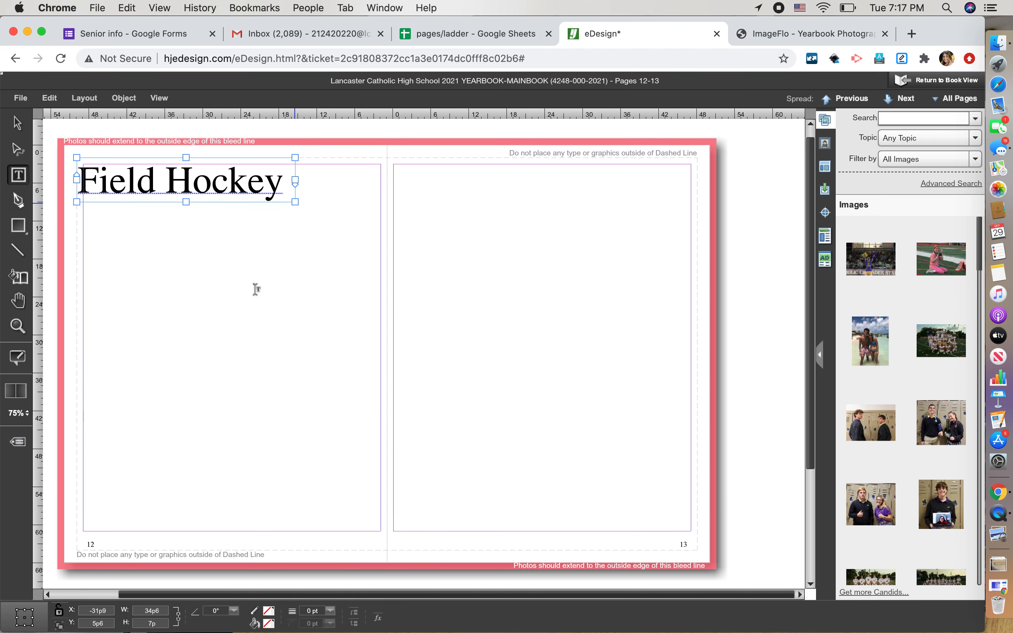
Apply the Headline text style to the whole "Field Hockey" title
click(272, 319)
double_click(174, 181)
click(175, 188)
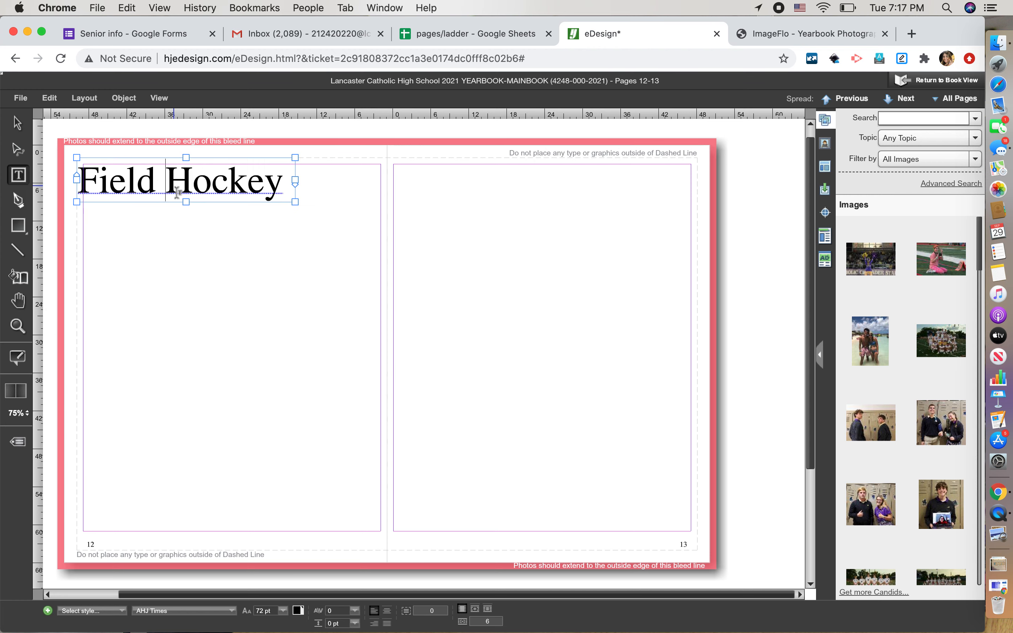
triple_click(176, 188)
click(110, 612)
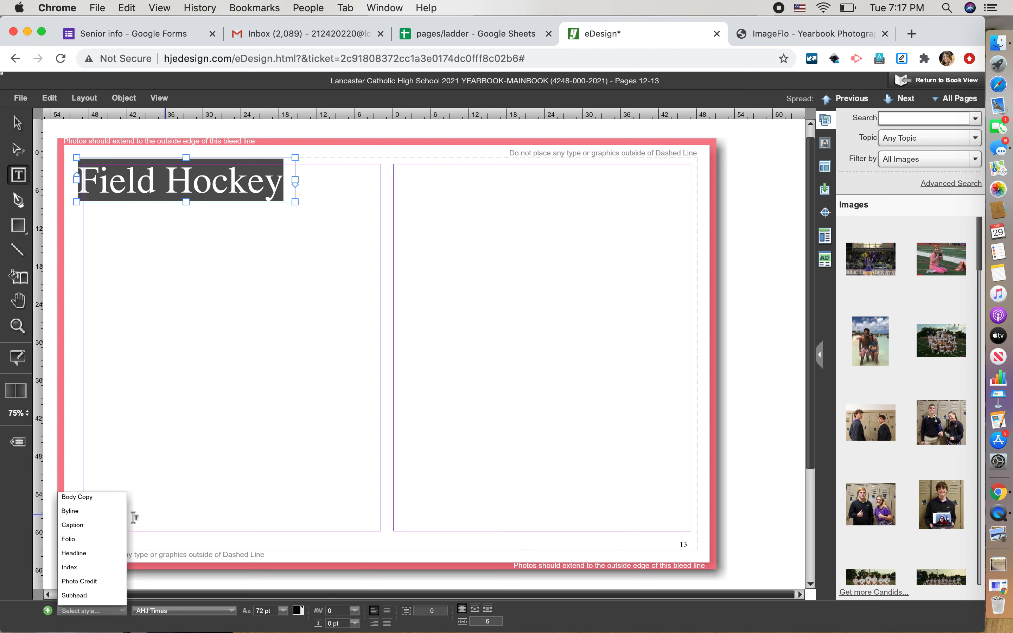
click(255, 484)
click(191, 181)
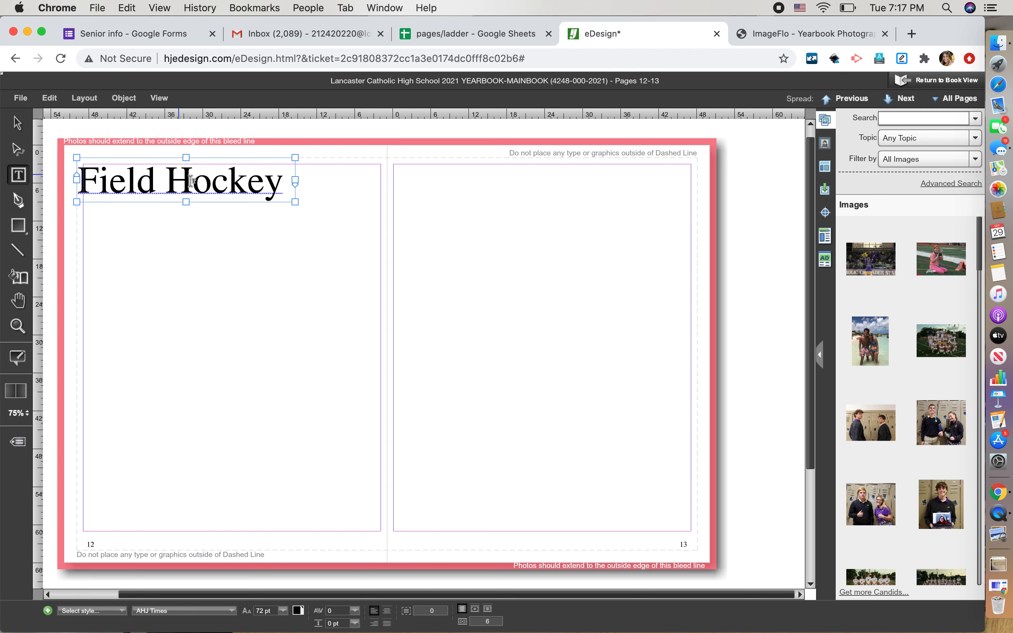
triple_click(192, 180)
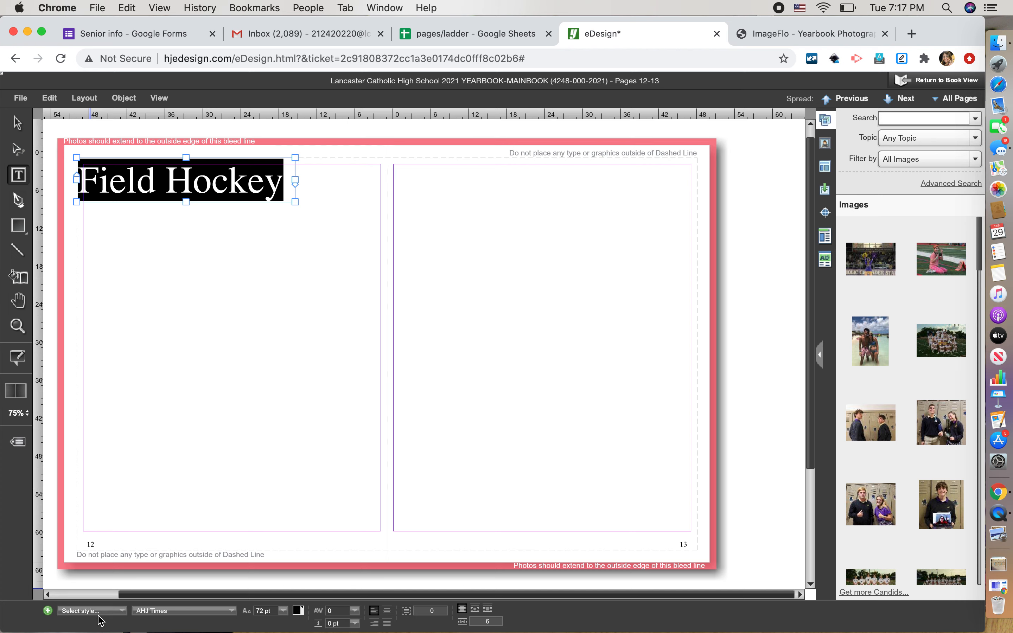
click(119, 614)
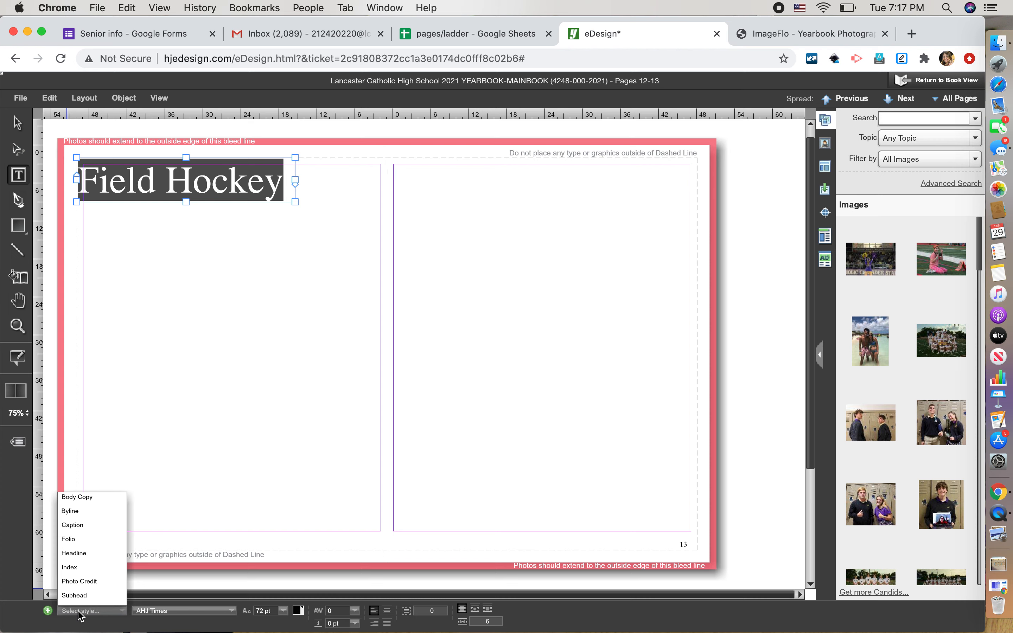
click(76, 554)
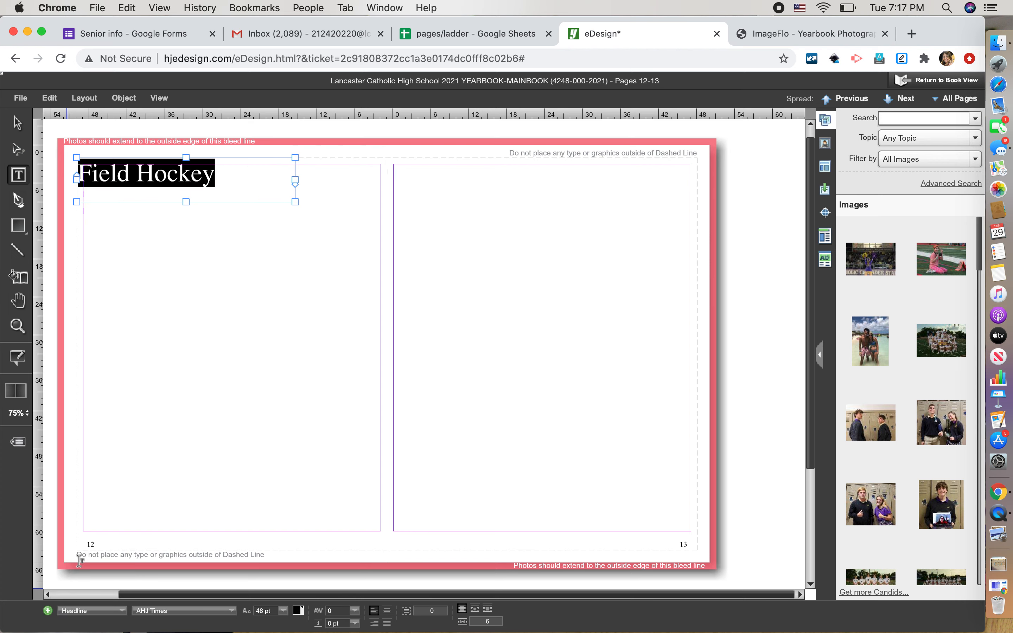
Shrink the "Field Hockey" box to about 23p by 5p and move it to the top center of page 12
click(296, 202)
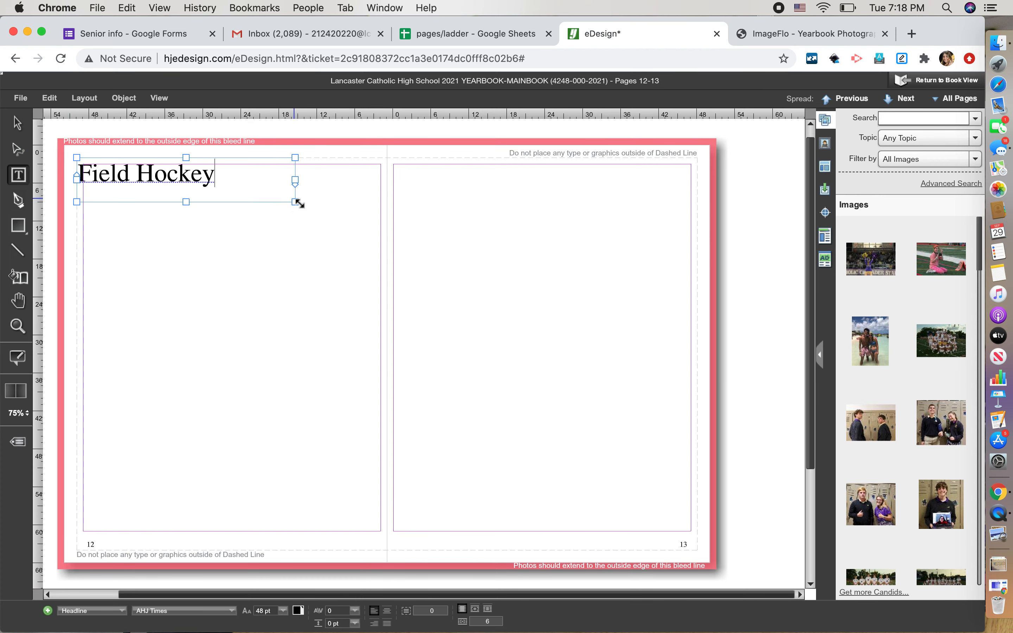
drag(299, 204, 223, 190)
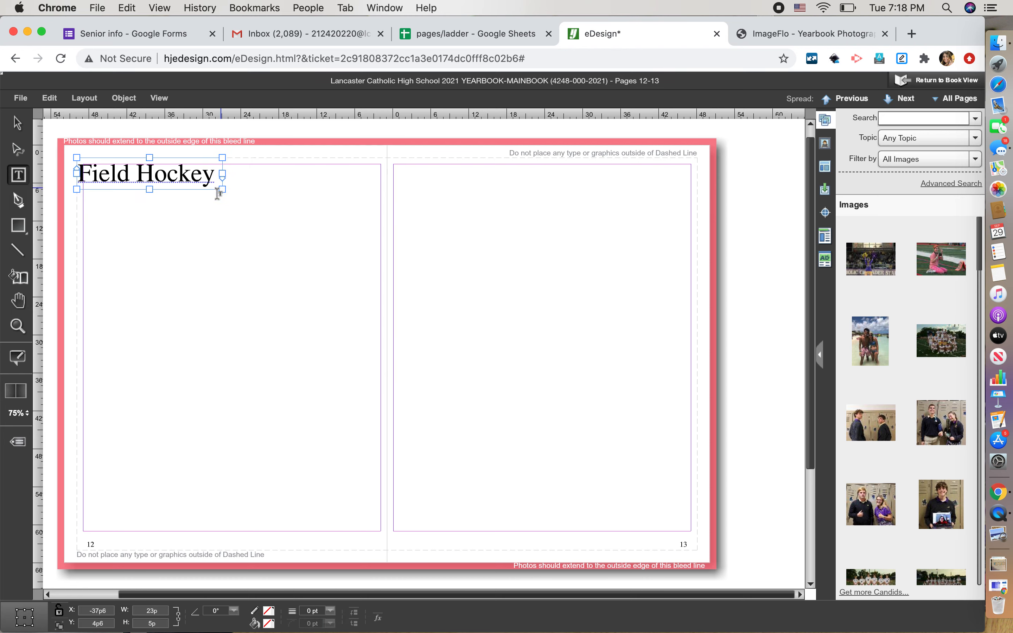
click(17, 123)
drag(135, 167, 220, 165)
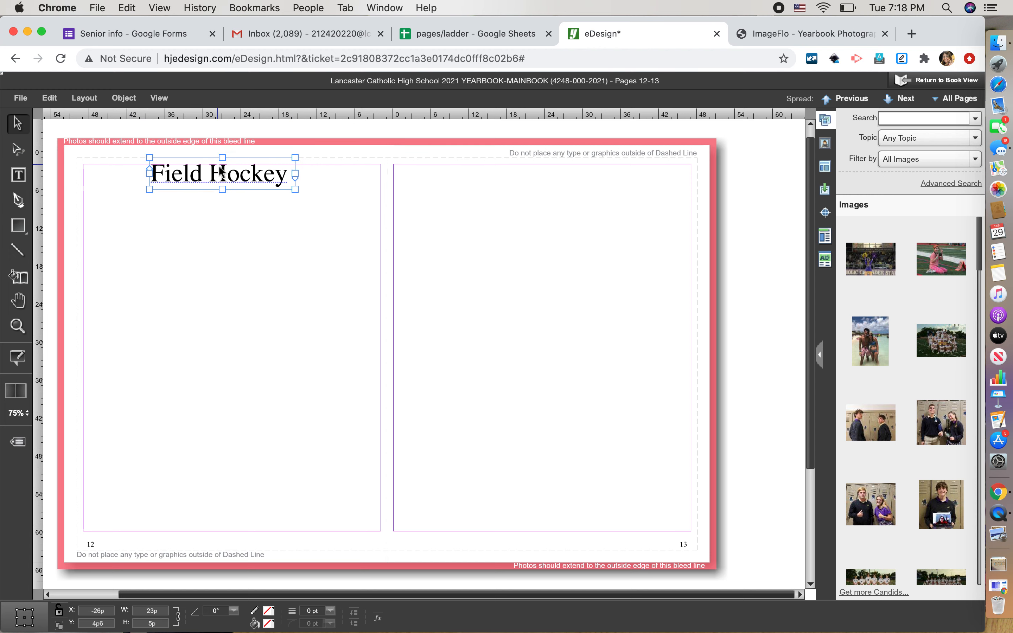
click(250, 265)
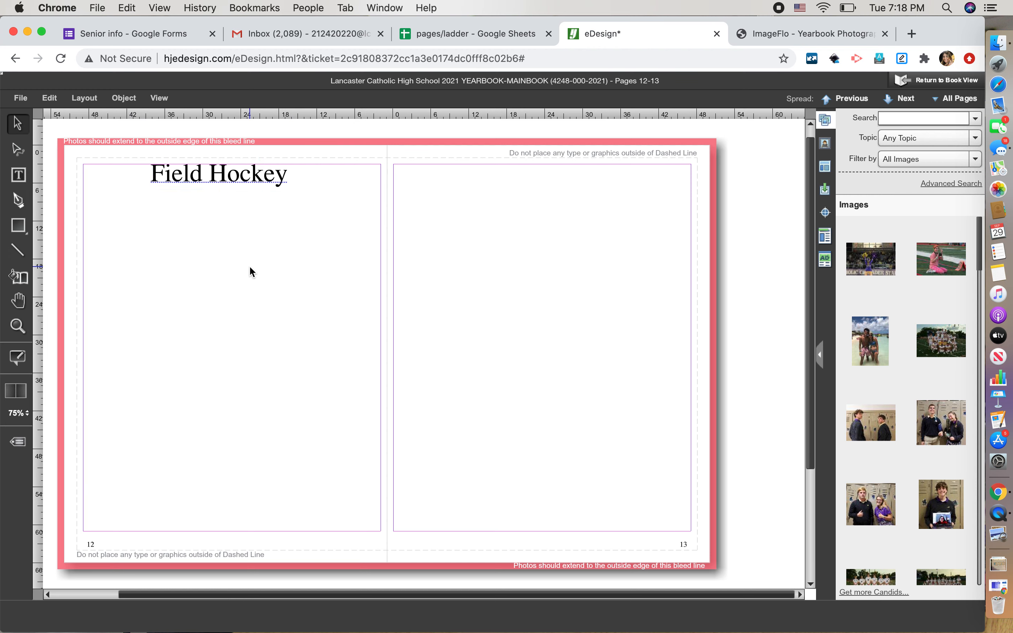
Draw a text box about 40p6 by 5p beneath the title and replace its placeholder with "score goals!"
click(18, 174)
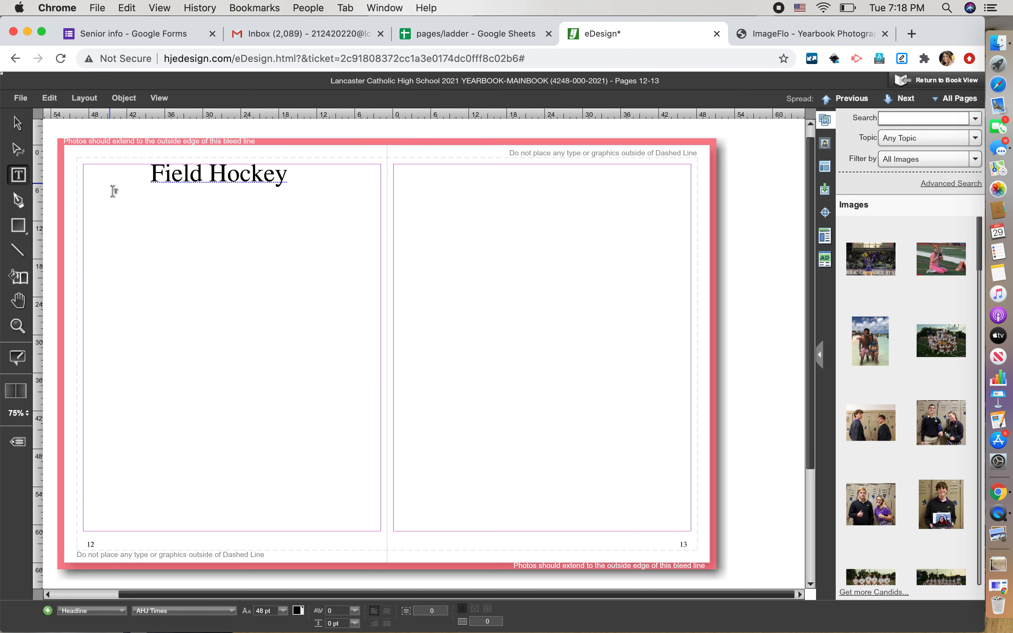
drag(109, 183, 365, 215)
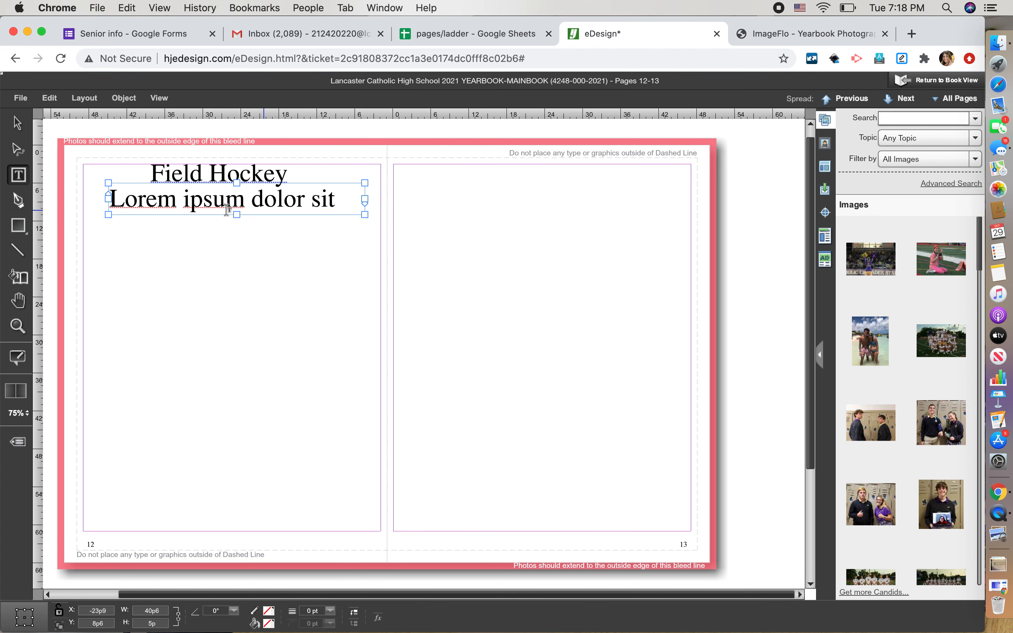
click(232, 208)
key(super+a)
key(BackSpace)
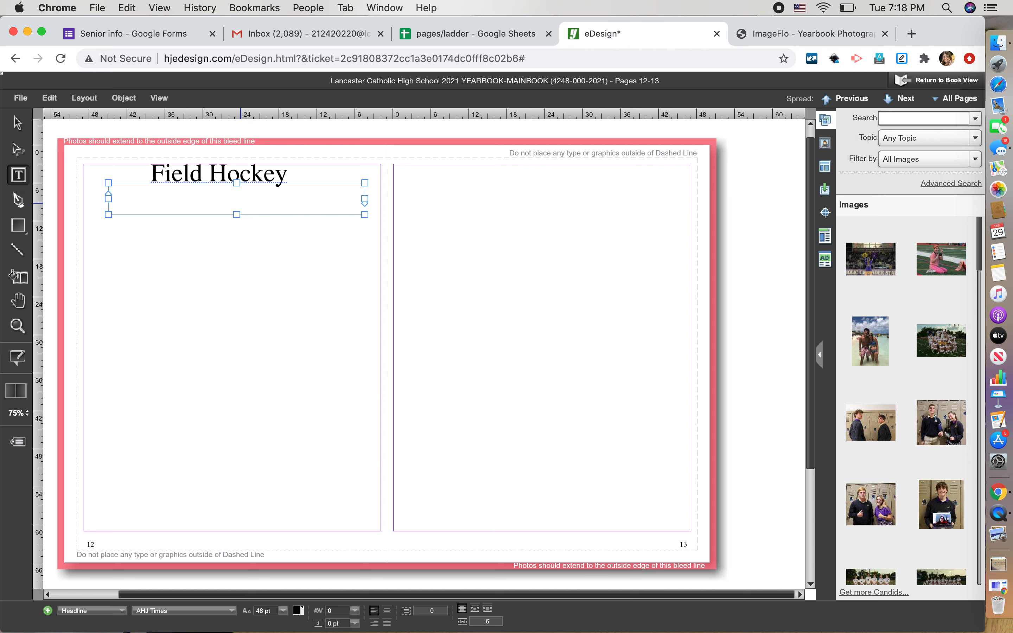
text(score goals!)
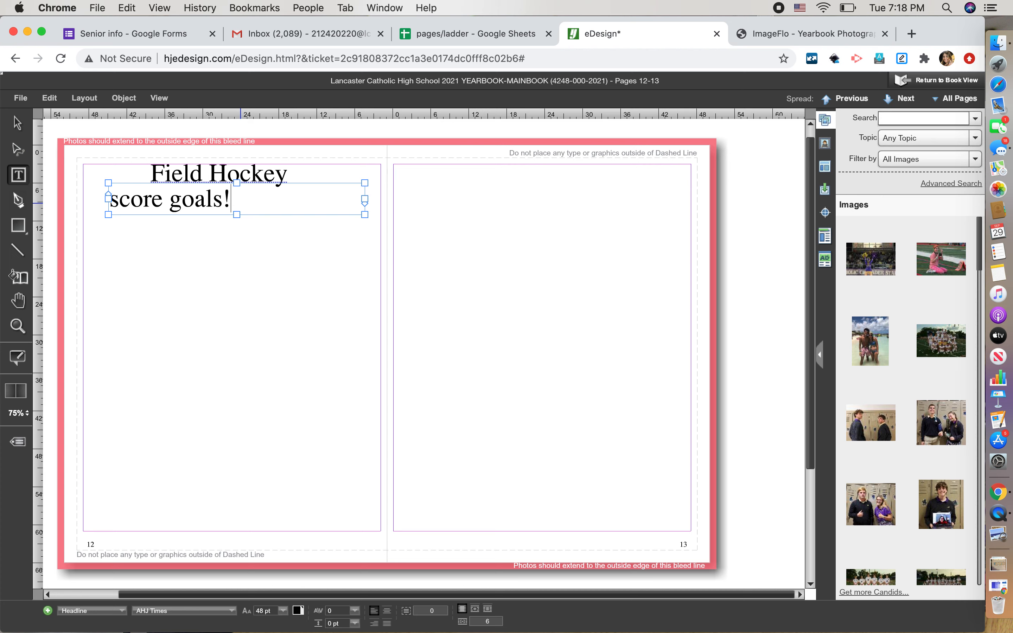
Apply the Subhead text style to the "score goals!" line
click(198, 202)
triple_click(199, 202)
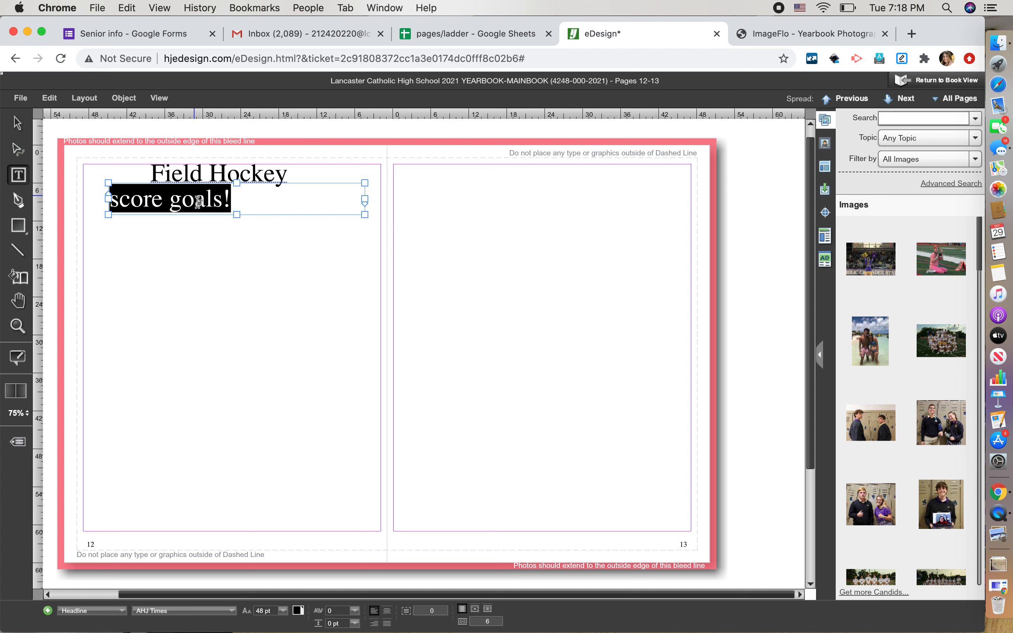
click(101, 614)
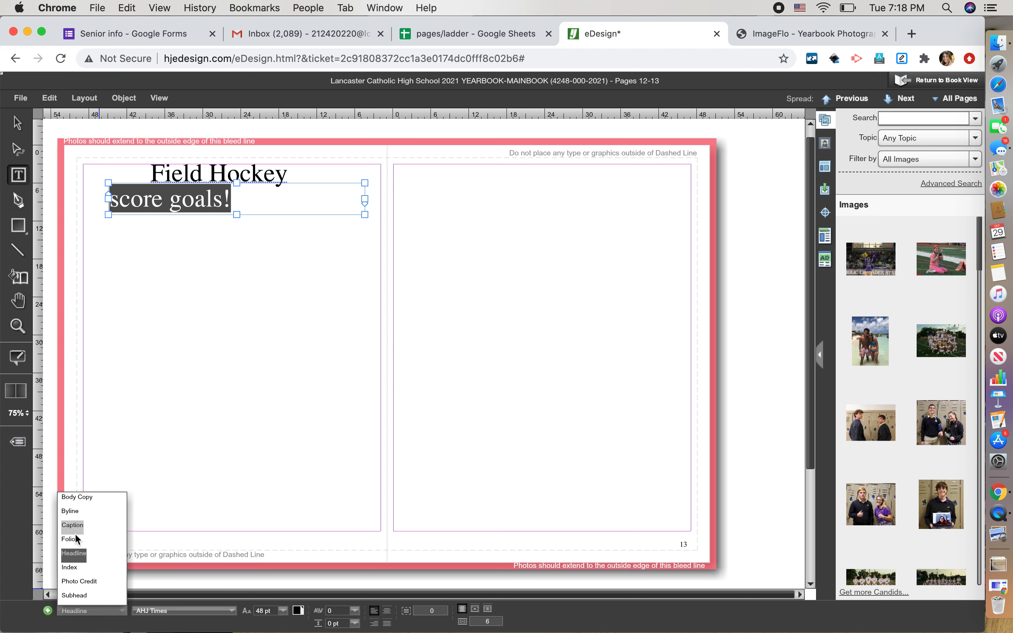
click(79, 595)
Shrink the "score goals!" text box and position it roughly centered under the "Field Hockey" title
drag(368, 219, 222, 190)
click(17, 123)
click(400, 316)
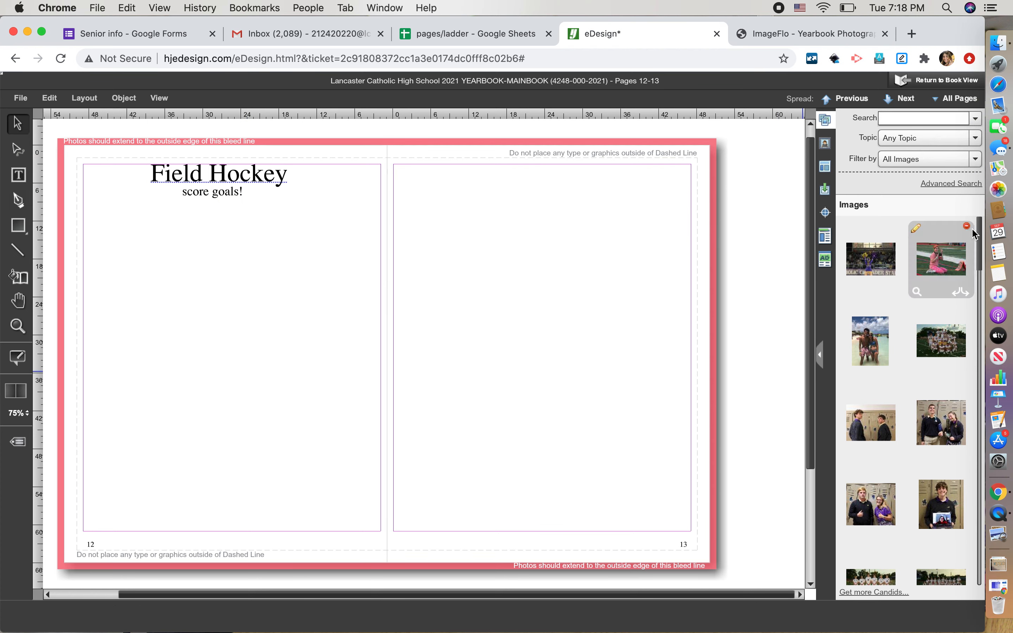
Browse down through the image library thumbnails and collapse the library to enlarge the page workspace
drag(981, 237, 959, 493)
scroll(959, 493, down, 5)
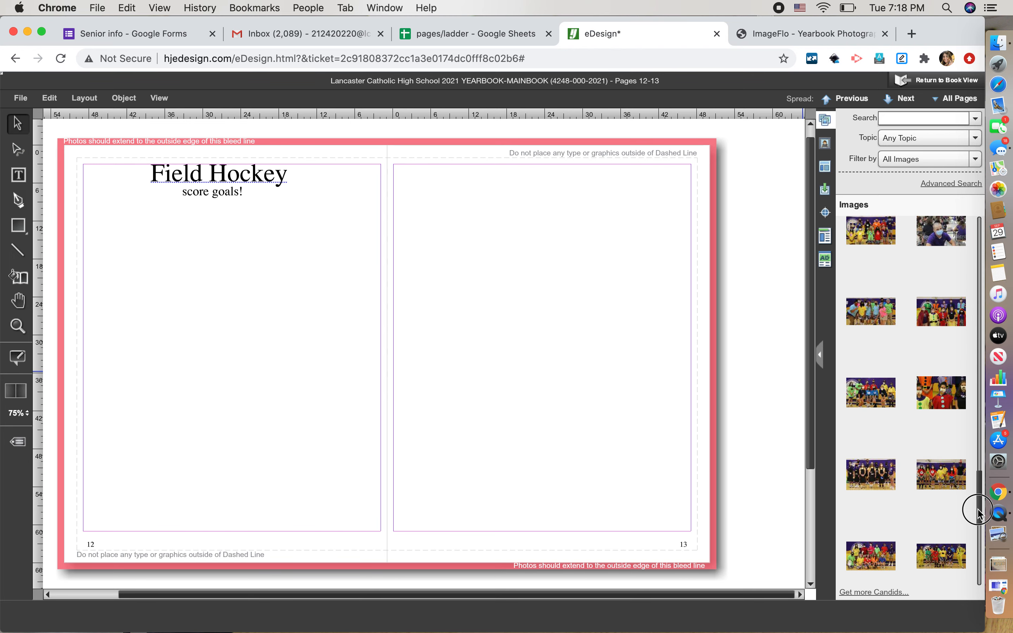
click(822, 356)
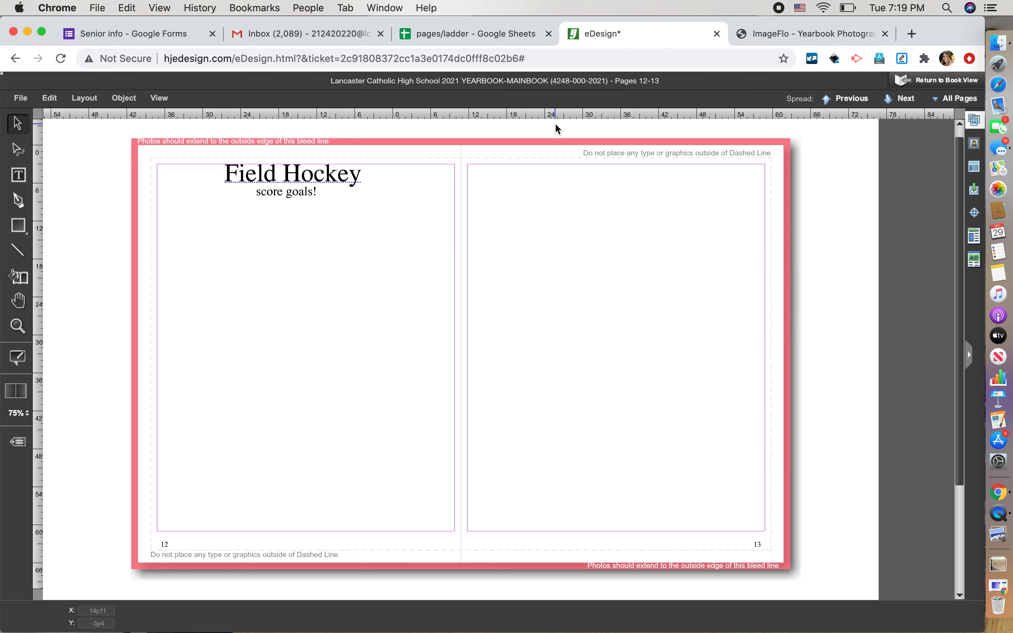
Recolor the "Field Hockey" title with a new pink swatch of C=0 M=52 Y=0 K=0
click(348, 187)
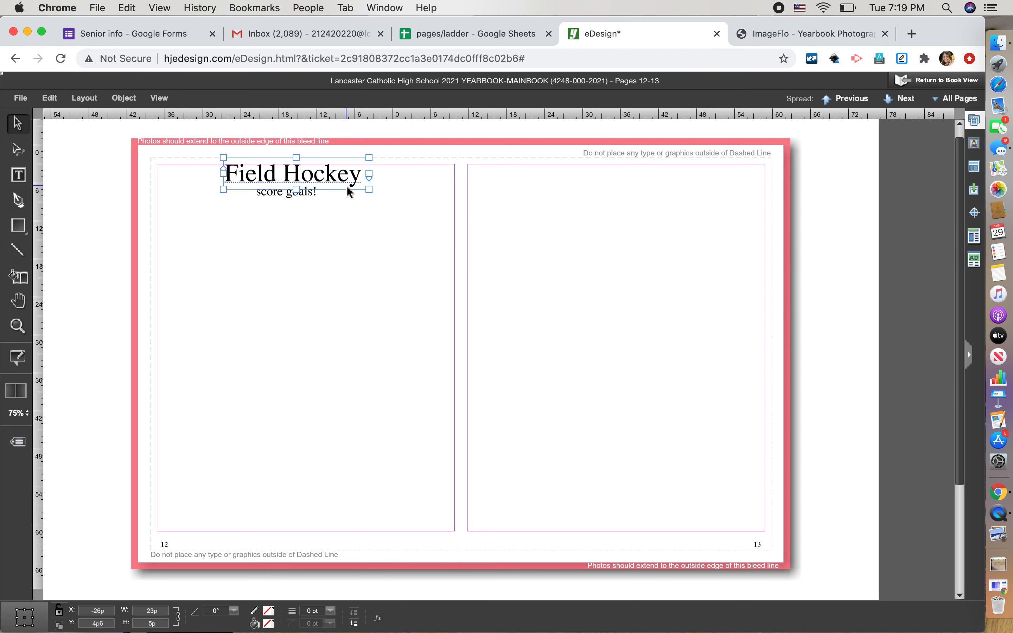
double_click(309, 180)
triple_click(284, 174)
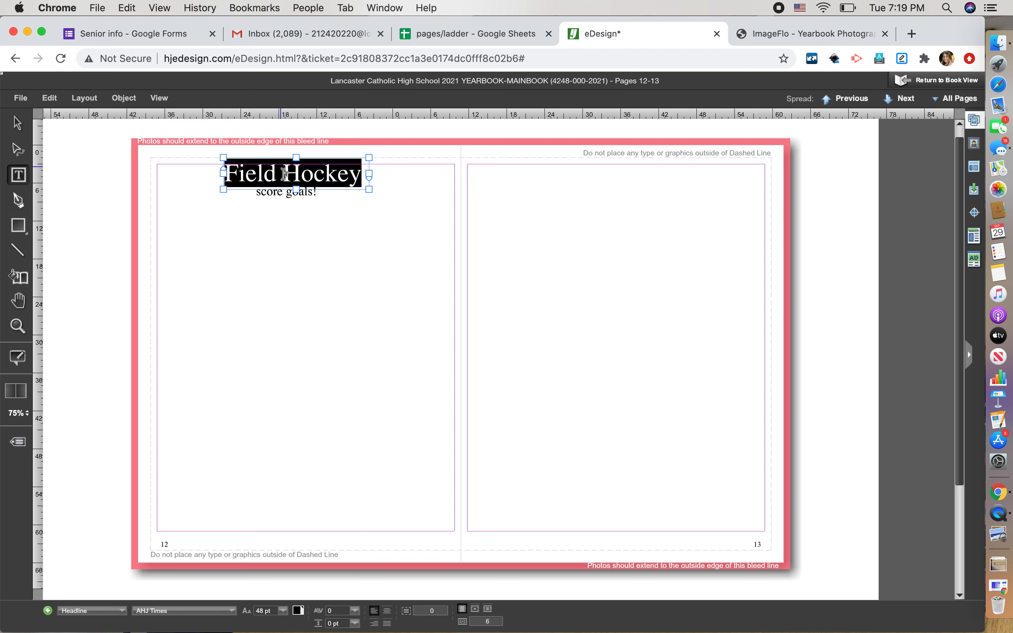
click(298, 612)
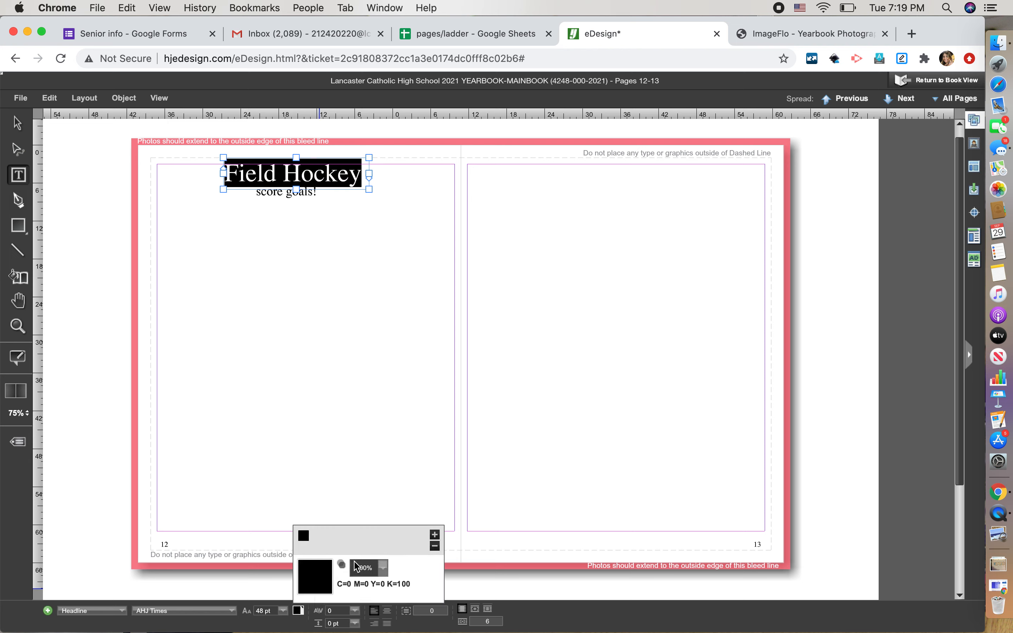
click(298, 611)
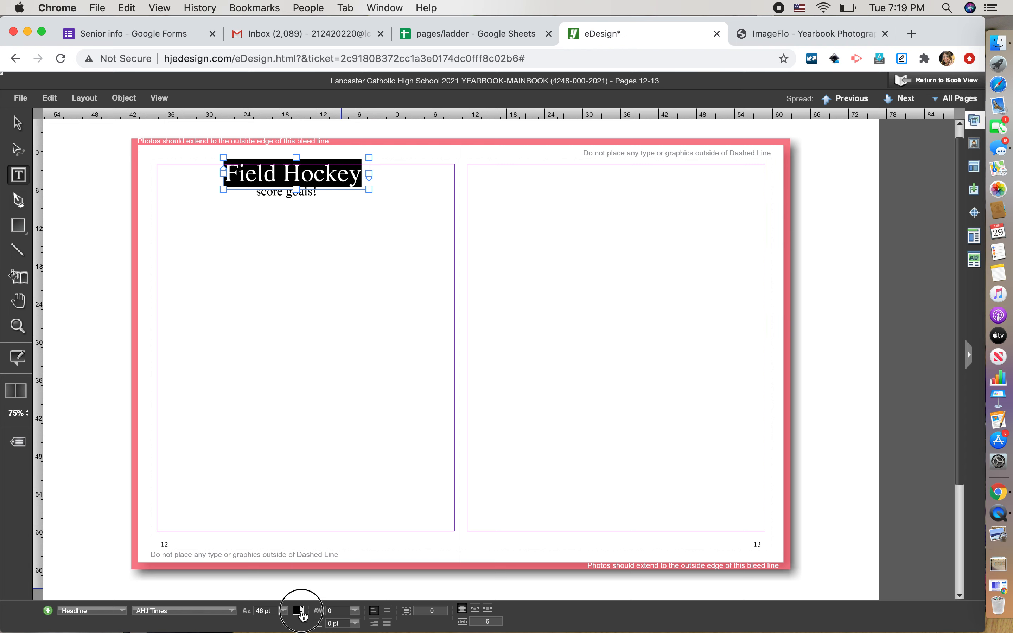
click(434, 535)
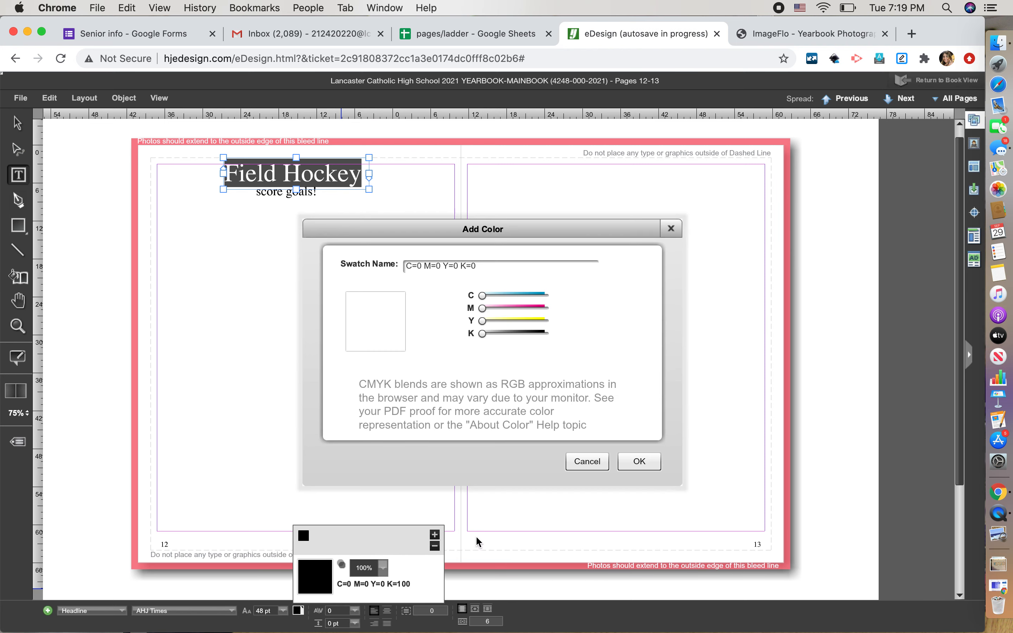
drag(482, 308, 516, 309)
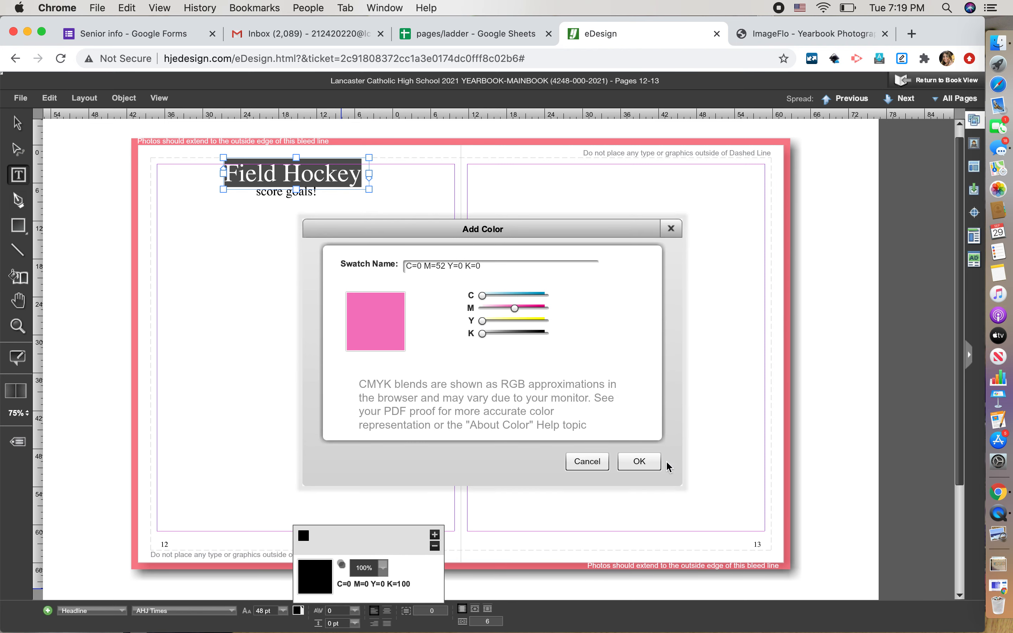
click(640, 469)
click(397, 436)
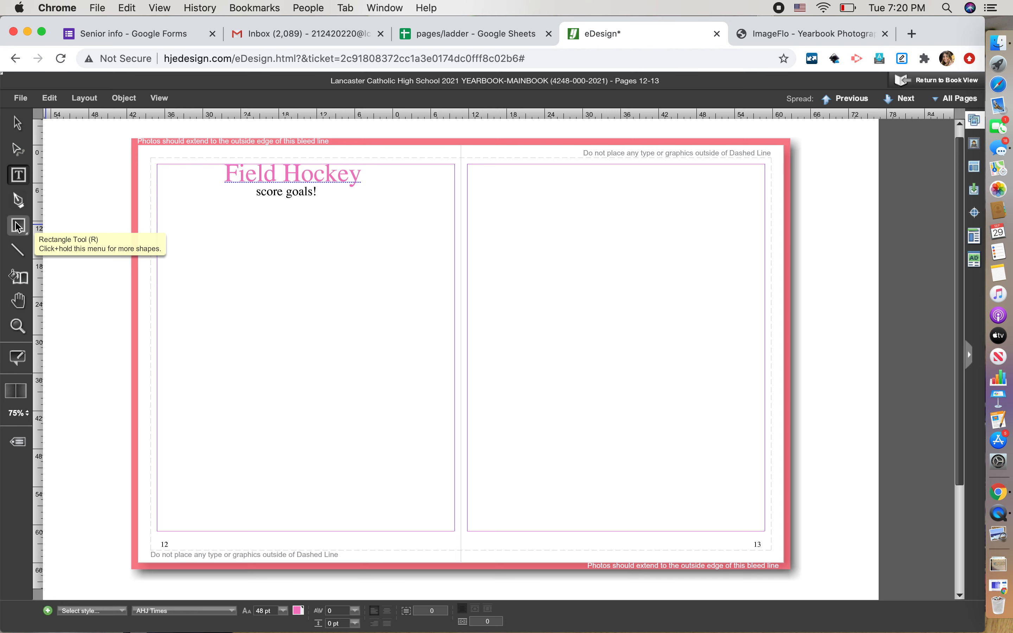
Draw a rectangle about 26p6 by 17p6 under the heading at page 12's outer margin, and move it slightly down to clear the subhead
drag(18, 227, 110, 235)
click(259, 65)
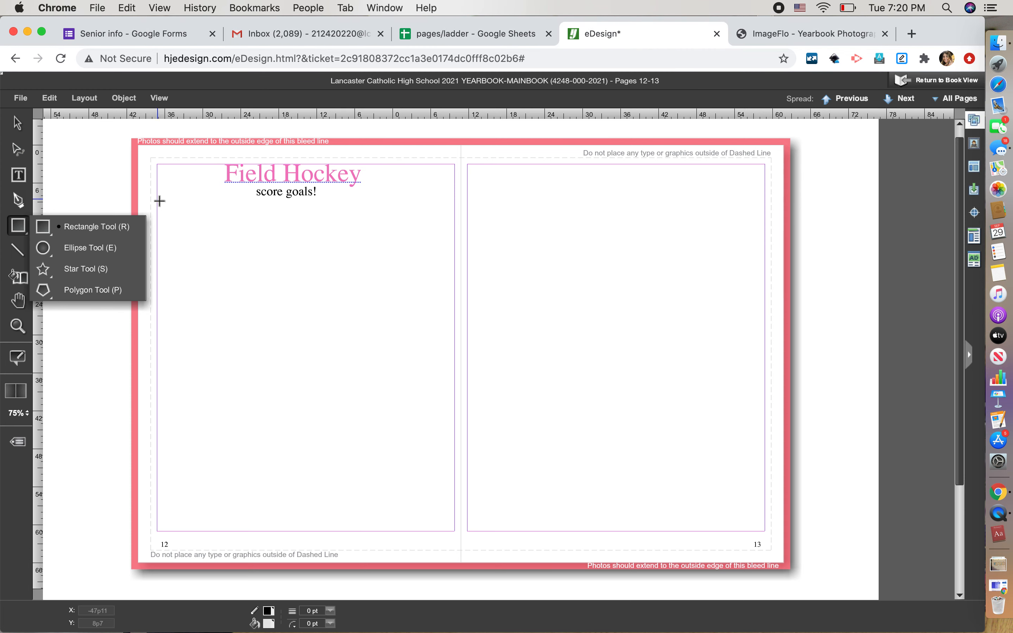
drag(158, 199, 325, 310)
click(99, 219)
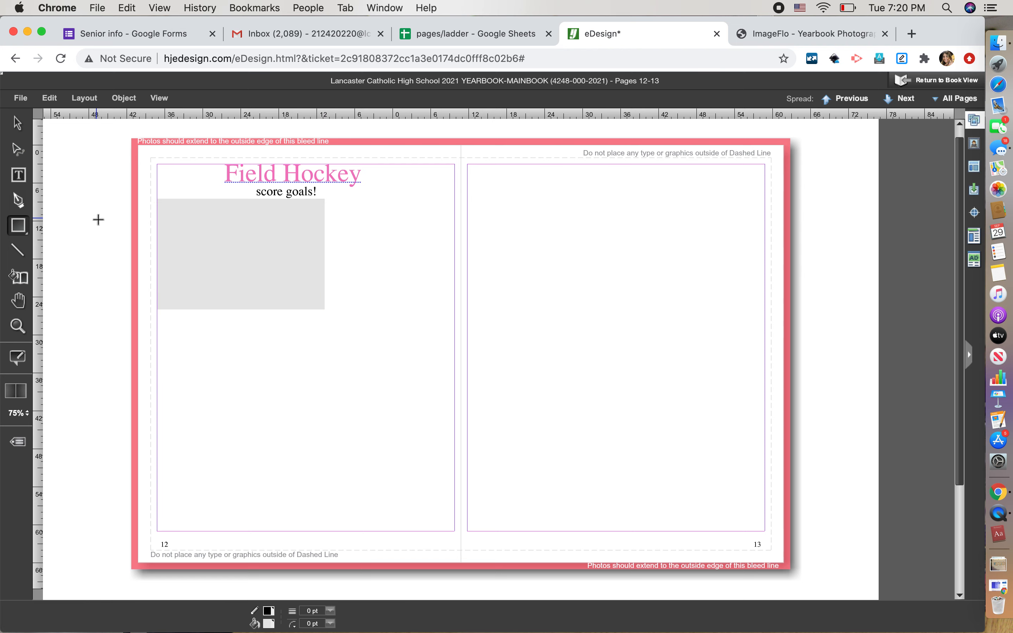
click(16, 133)
mouse_move(273, 283)
mouse_down()
mouse_move(269, 292)
mouse_move(269, 283)
mouse_up()
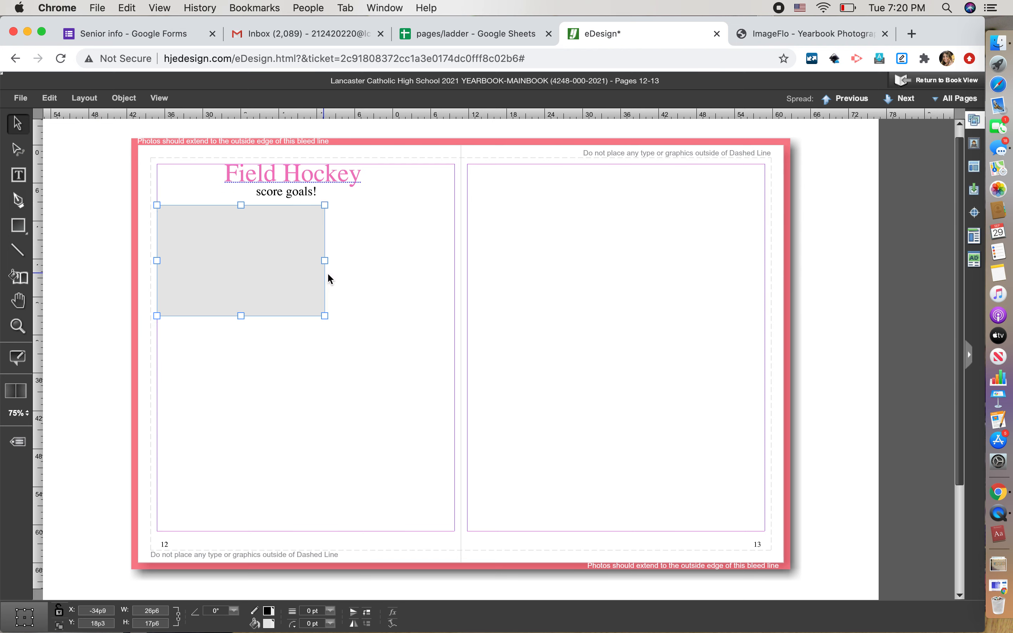
click(339, 279)
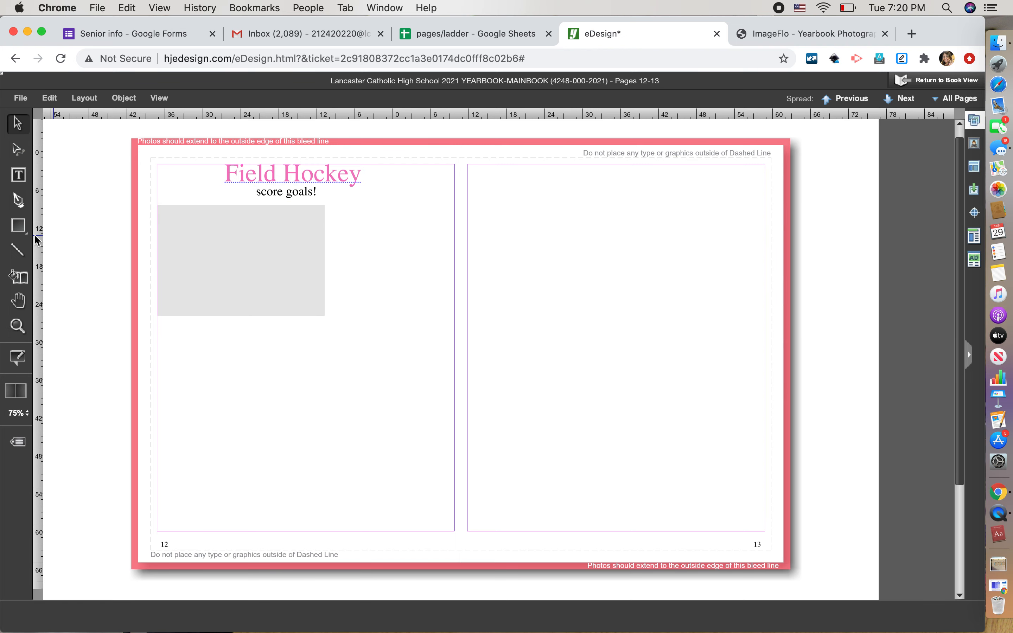
Draw a tall rectangle about 20p by 33p6 beside the first one, and another wide rectangle directly beneath the first one
click(18, 225)
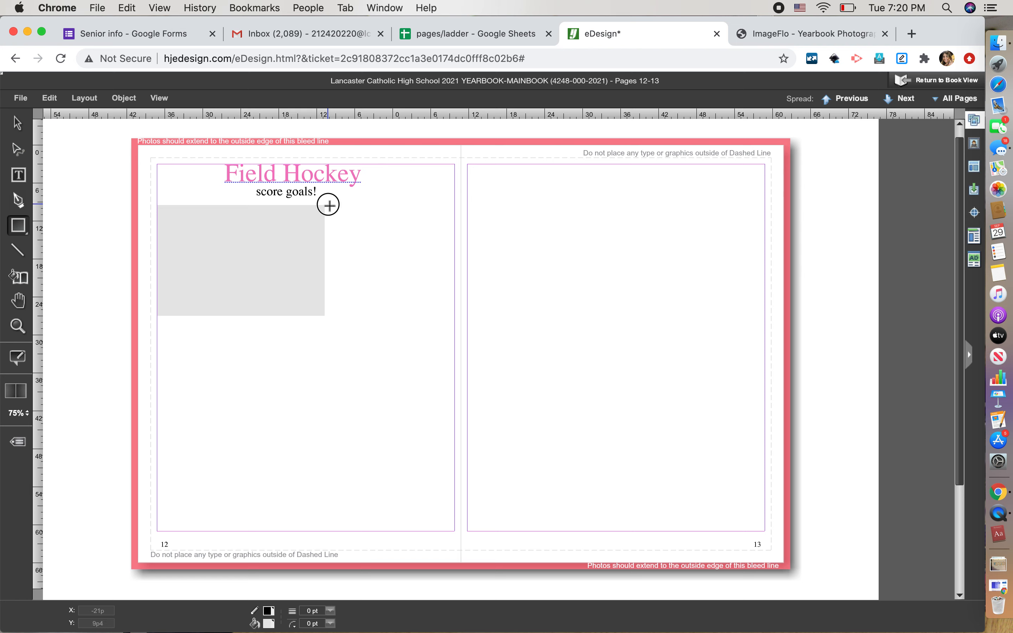
mouse_move(328, 205)
mouse_down()
mouse_move(432, 451)
mouse_move(455, 417)
mouse_up()
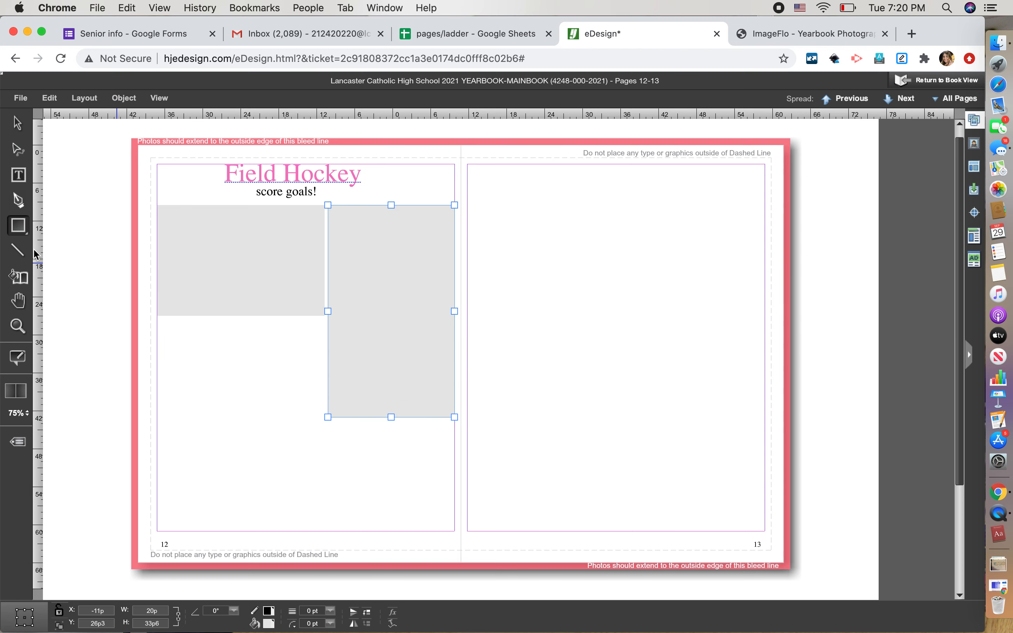
drag(158, 323, 325, 443)
drag(155, 381, 157, 380)
click(93, 375)
Draw a rectangle about 20p by 17p6 below the tall one, and another filling the remaining gap beneath the two wide rectangles
click(25, 225)
drag(328, 420, 455, 531)
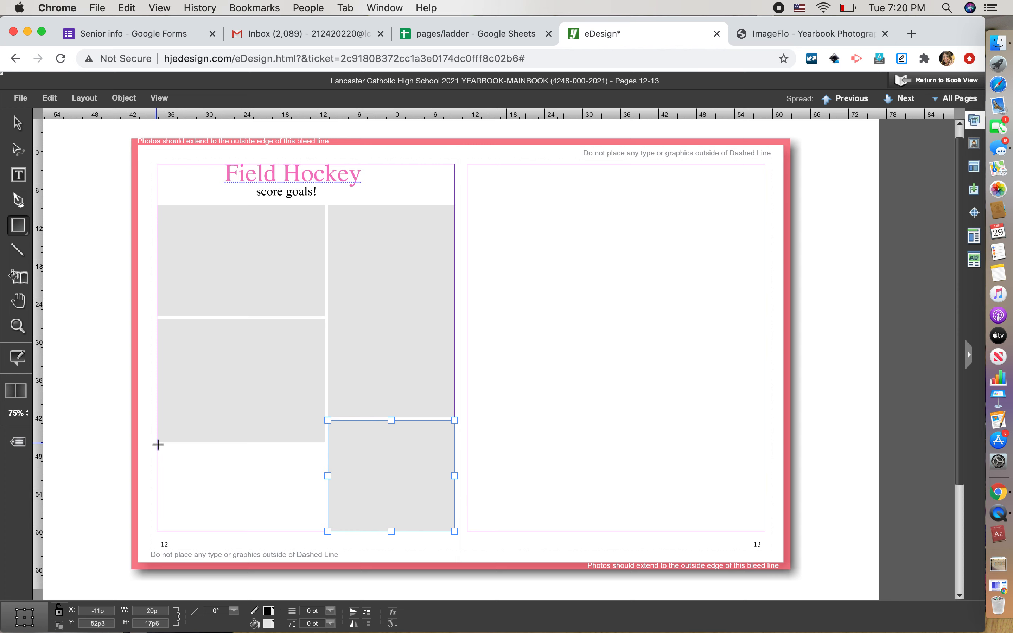
drag(158, 444, 296, 500)
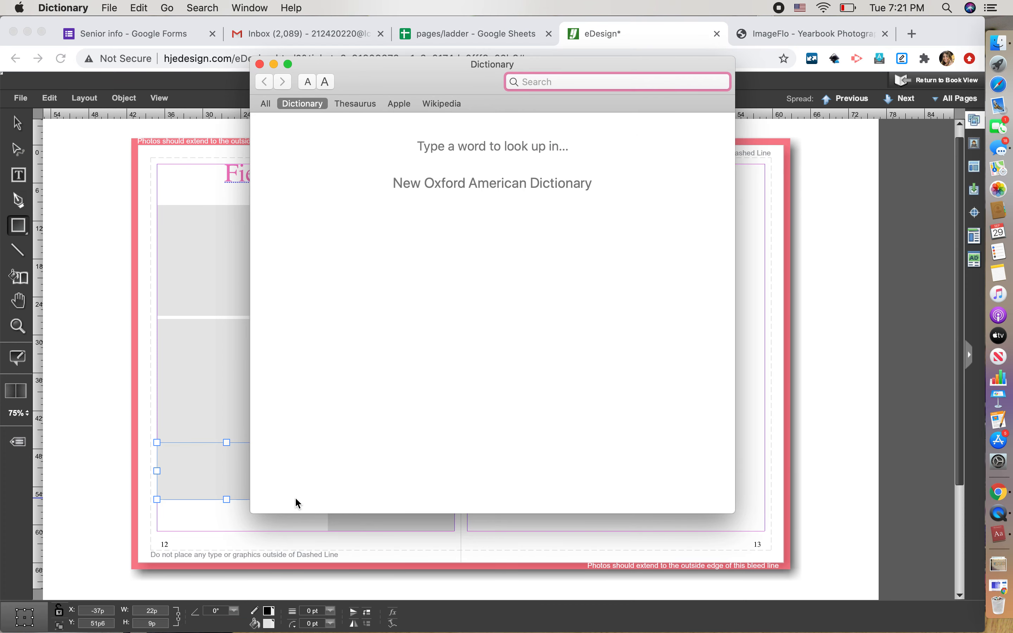
click(260, 64)
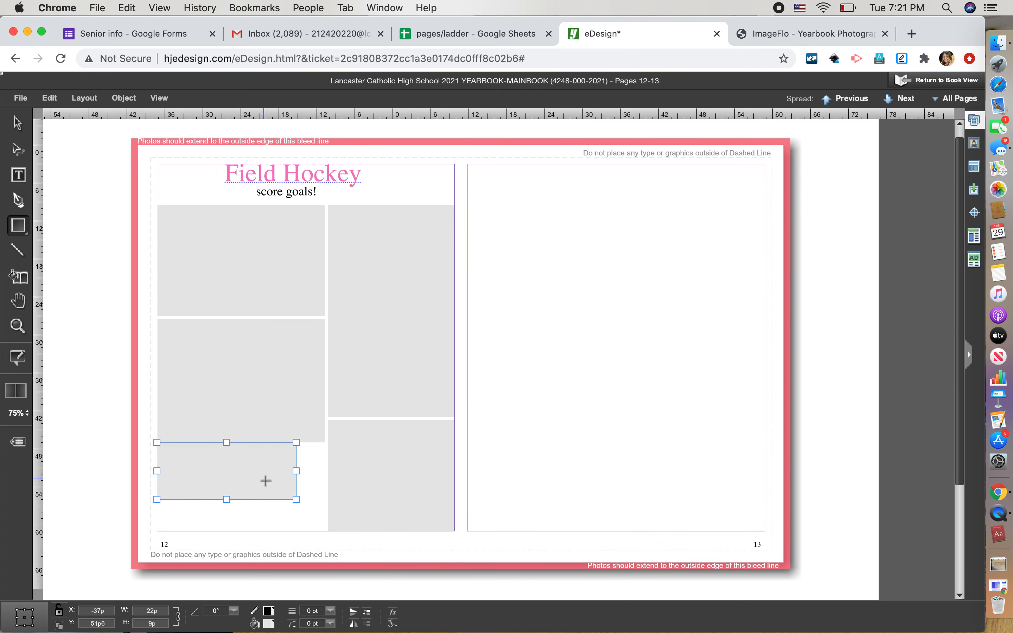
click(17, 124)
drag(217, 488, 224, 524)
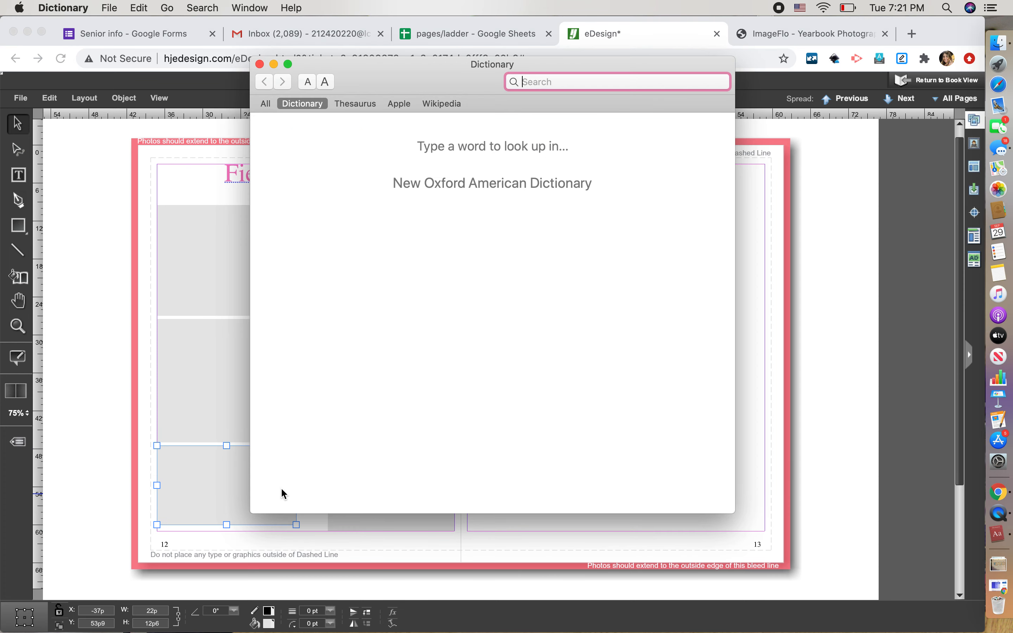
click(260, 64)
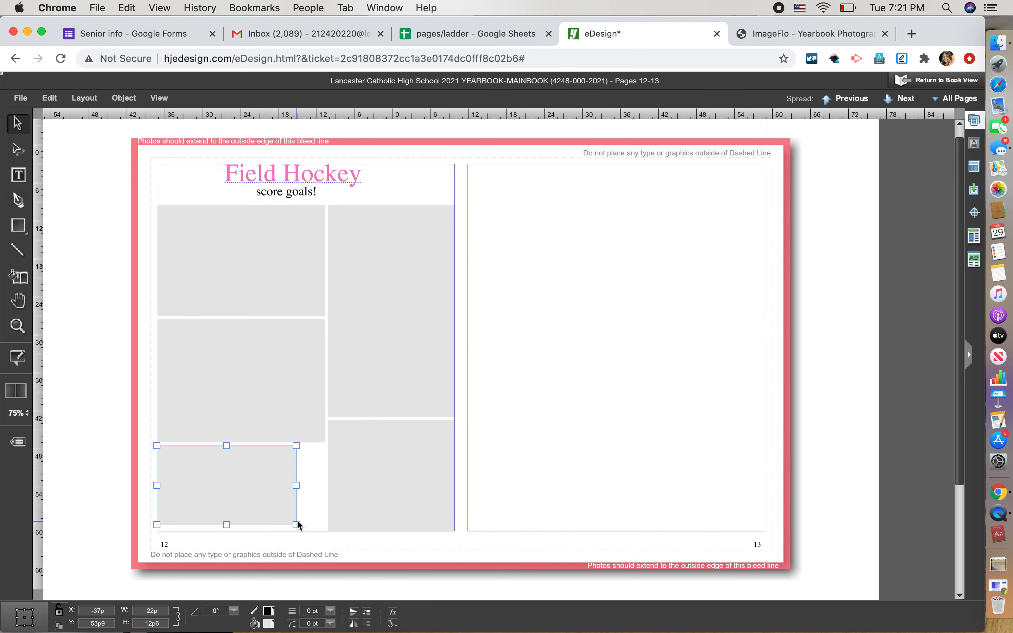
drag(297, 523, 325, 533)
click(532, 484)
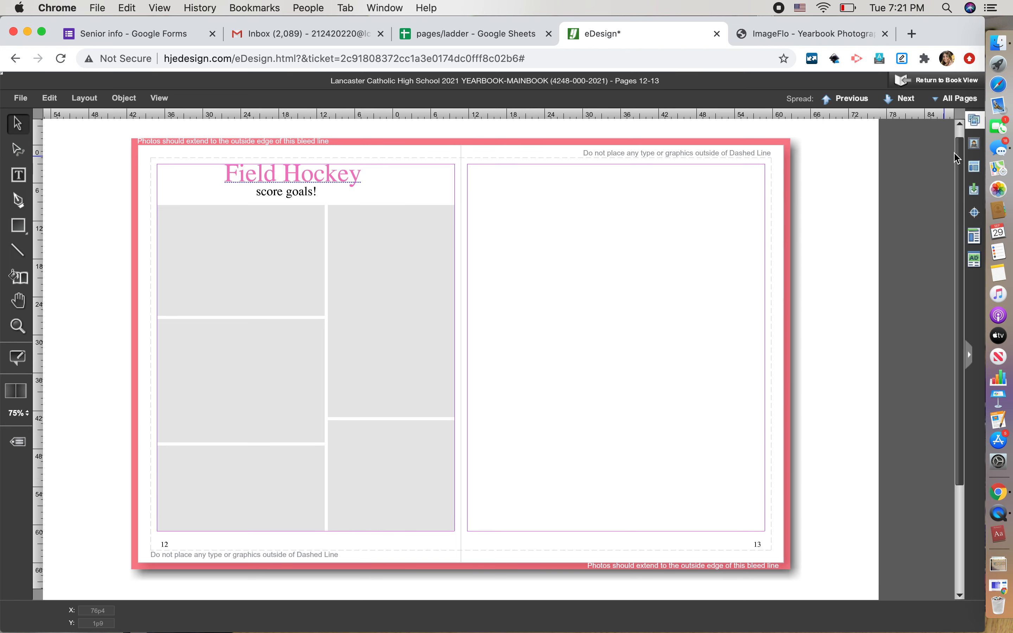
Look through the library's content categories, including portraits, mods, art and ads, and return to the images
click(976, 143)
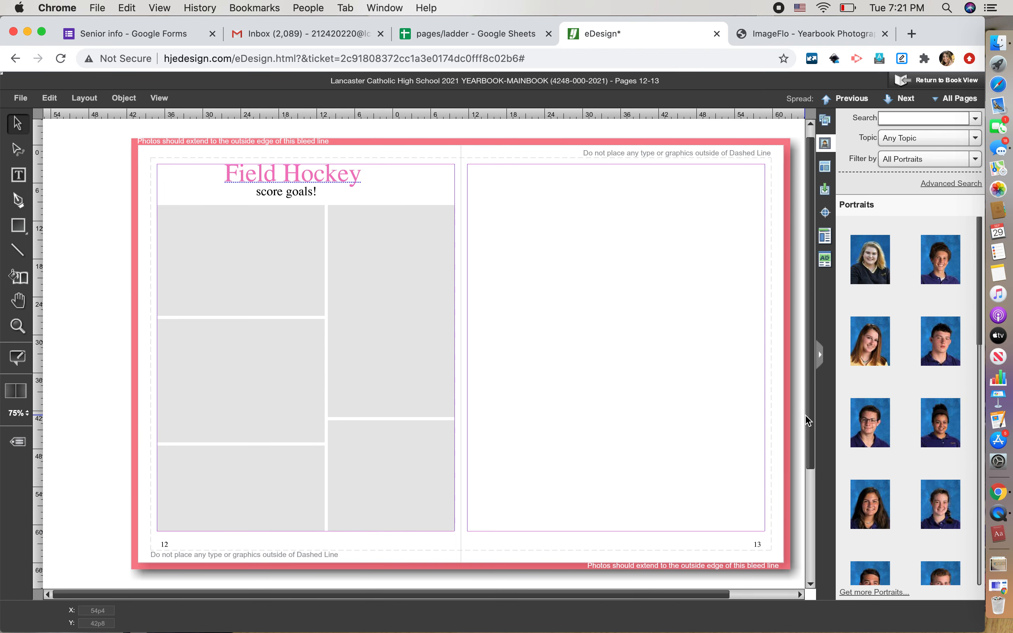
click(821, 356)
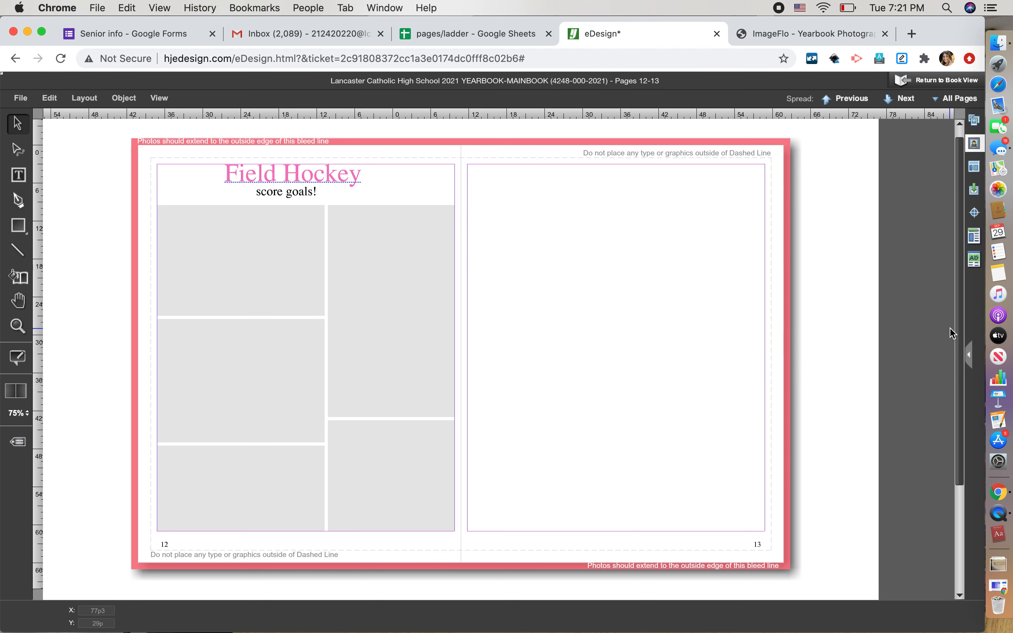
click(972, 358)
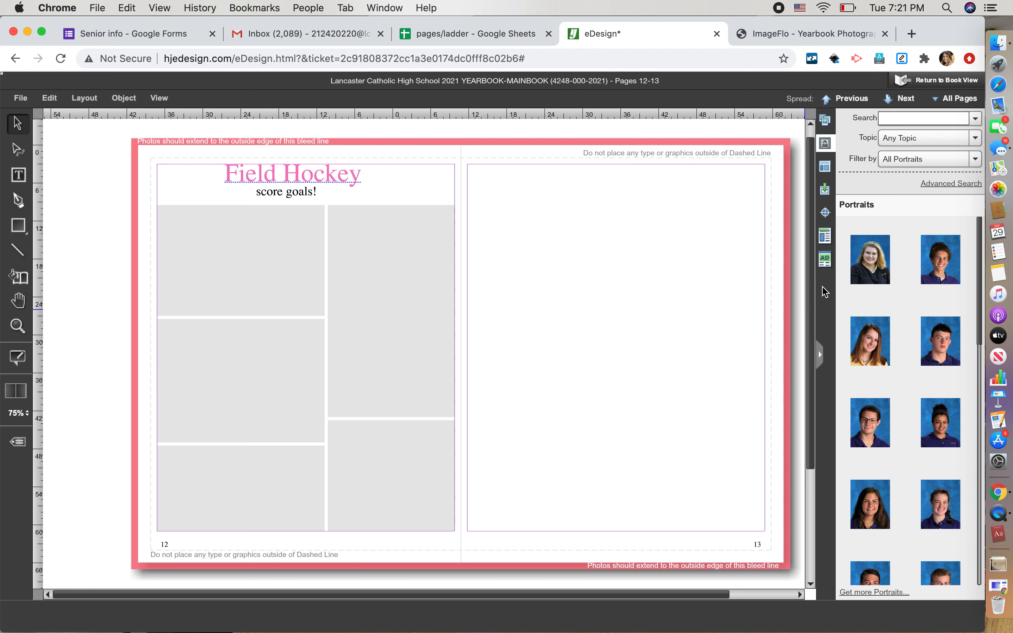
click(826, 120)
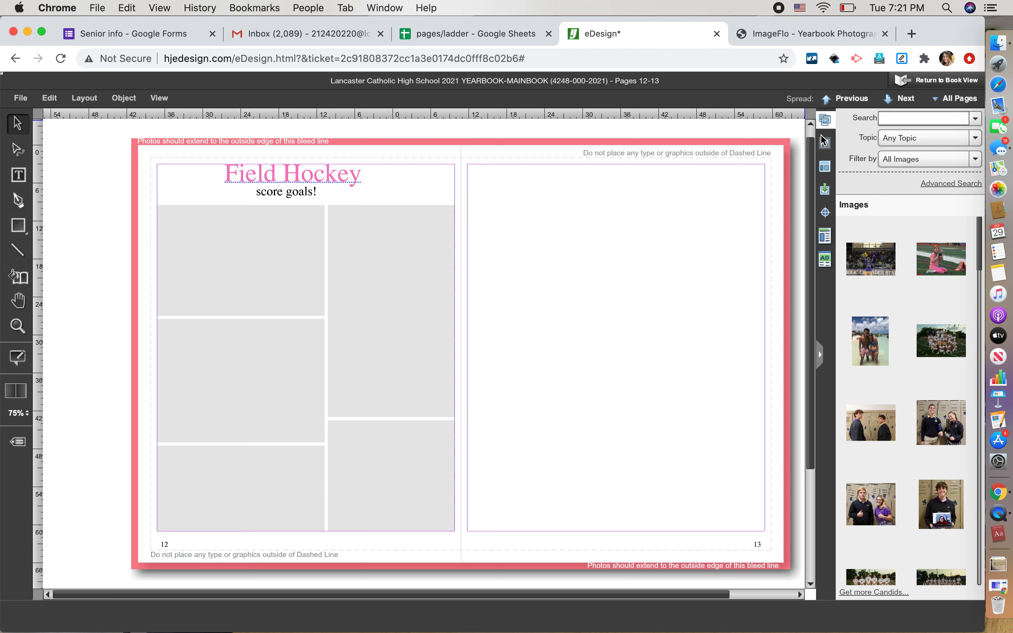
drag(978, 237, 980, 138)
click(828, 143)
click(826, 166)
click(826, 191)
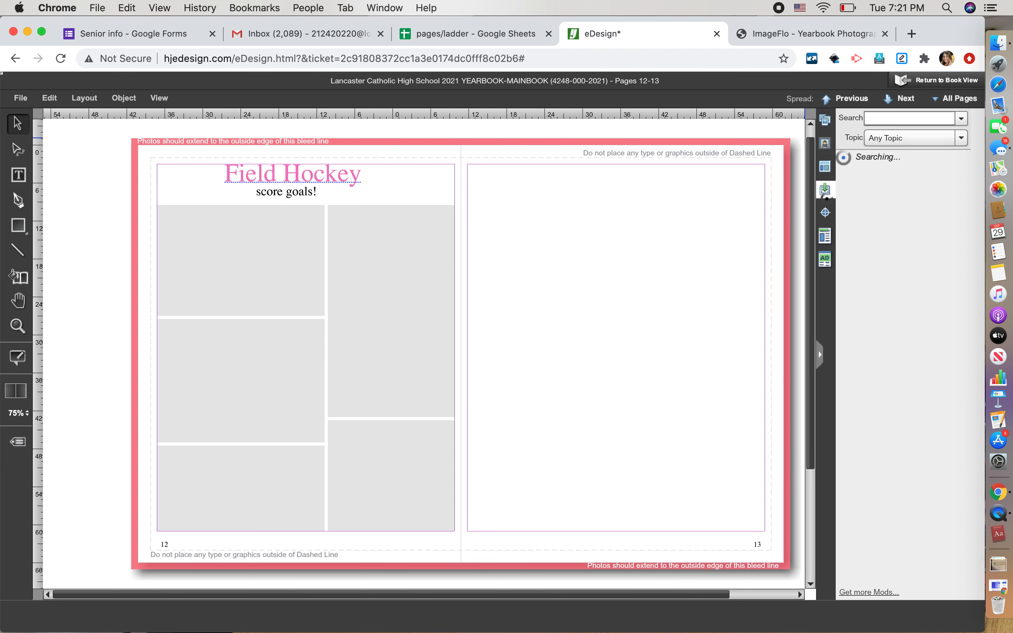
click(826, 213)
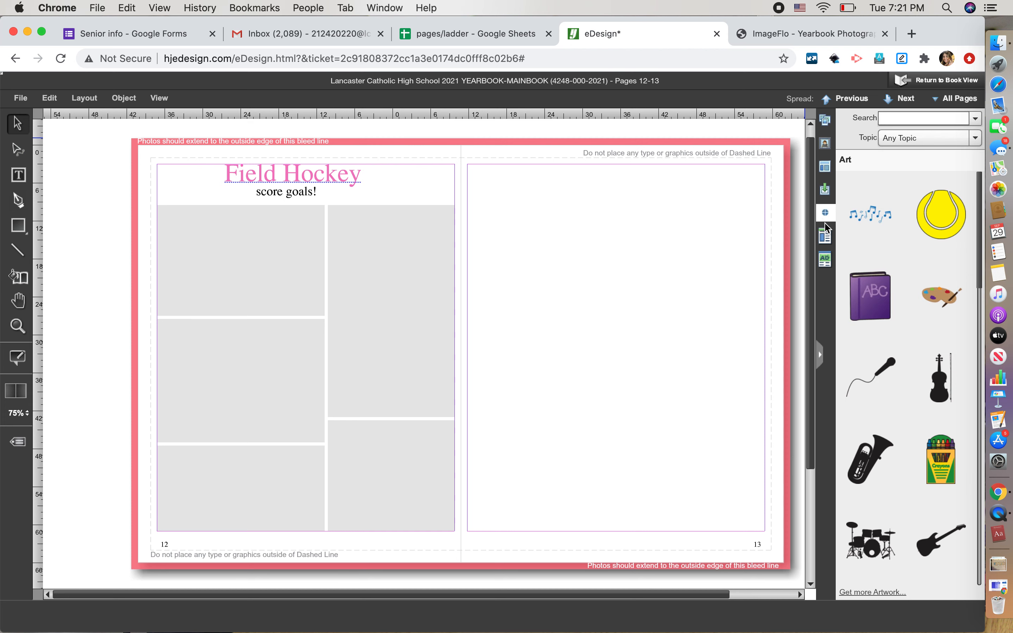
click(825, 235)
click(826, 260)
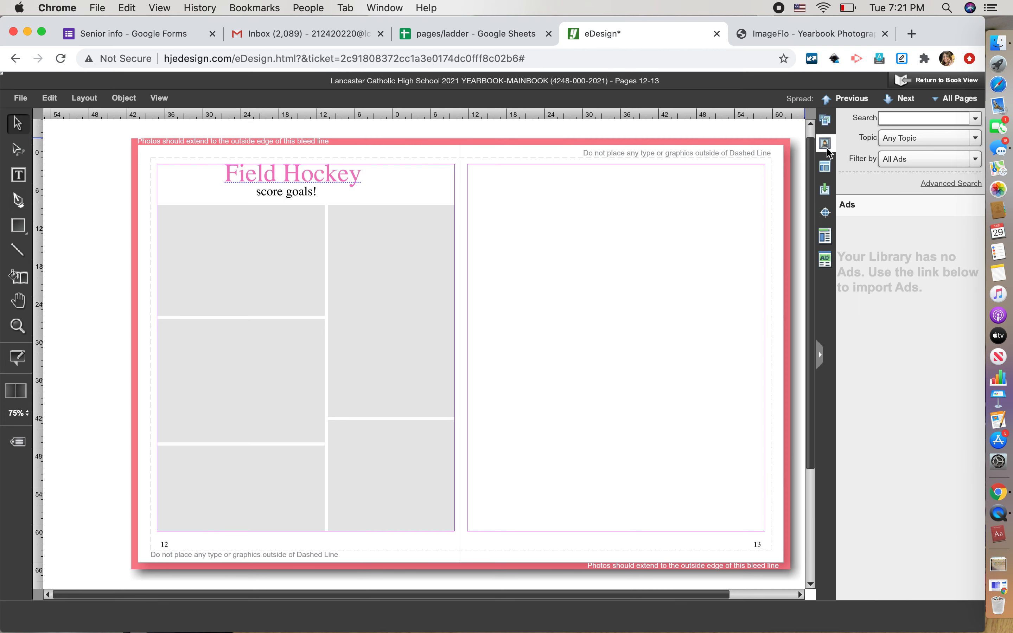
click(828, 145)
click(827, 122)
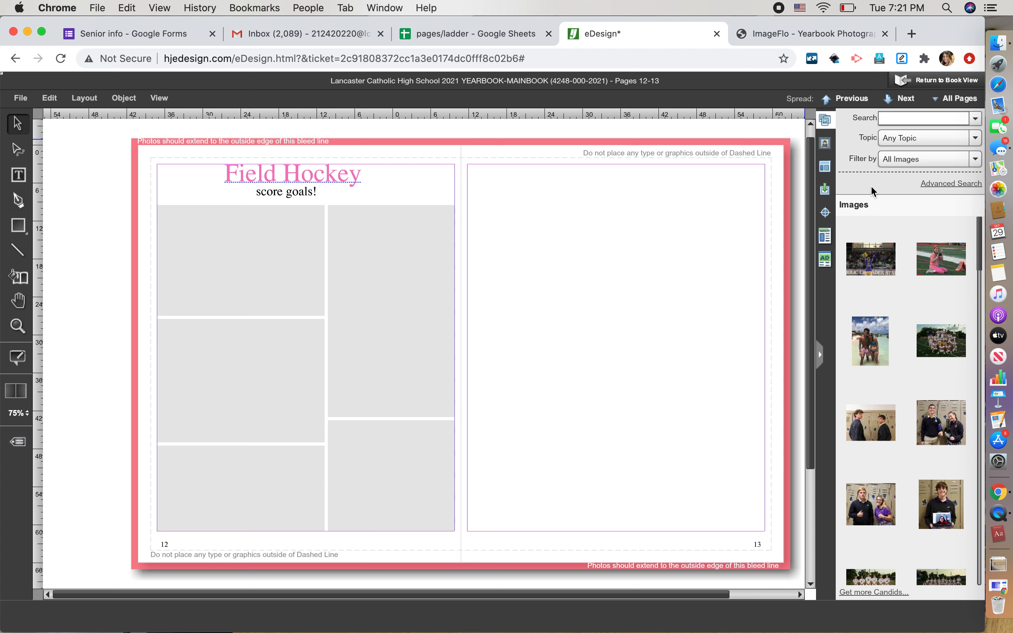
Browse the image library thumbnails and examine the topics available for filtering the images
mouse_move(949, 354)
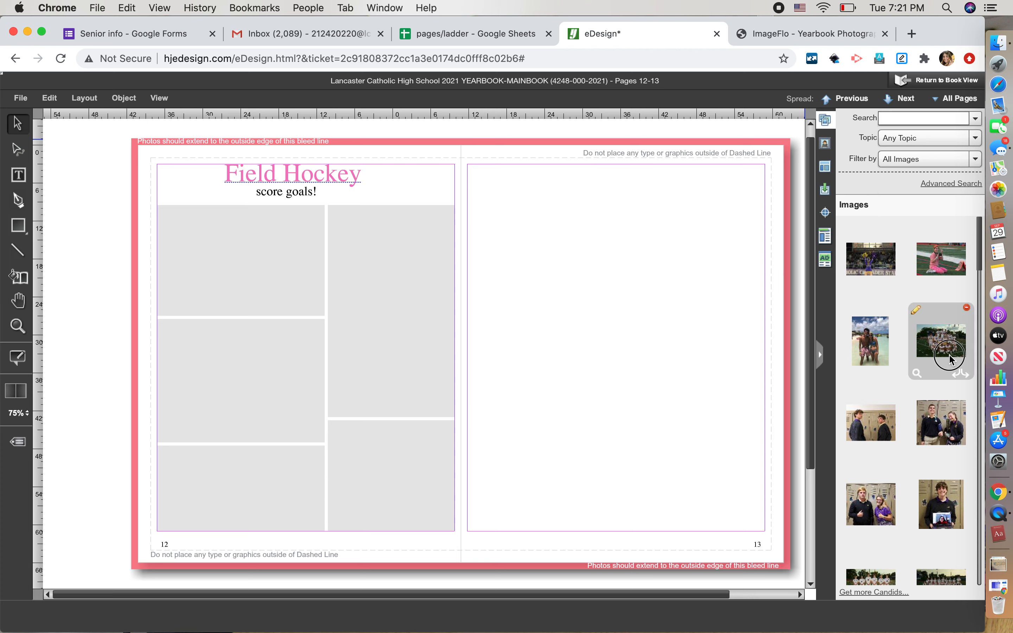
scroll(953, 360, down, 3)
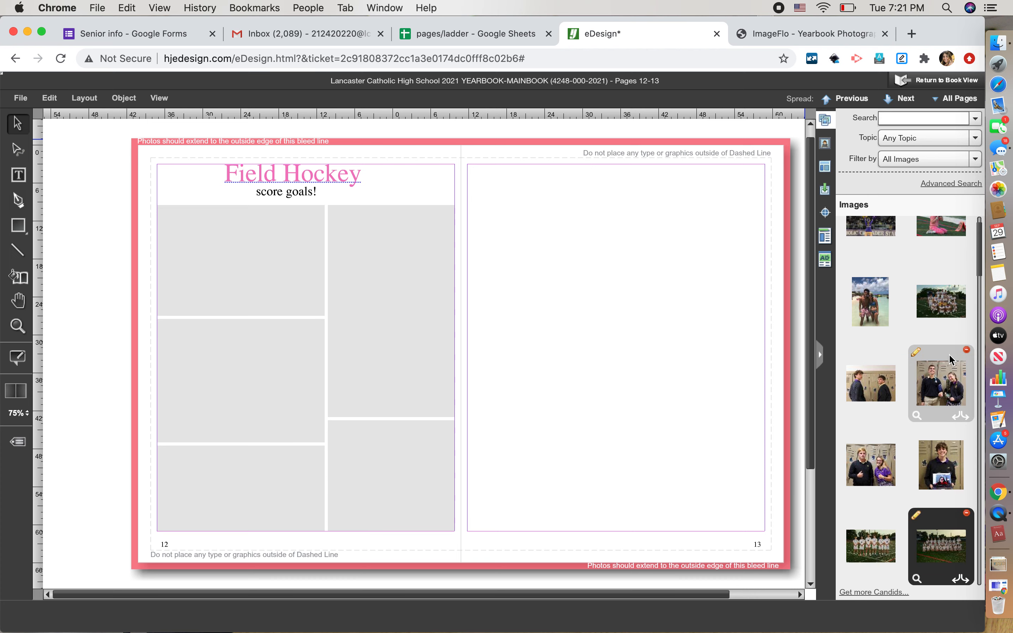
scroll(950, 355, down, 3)
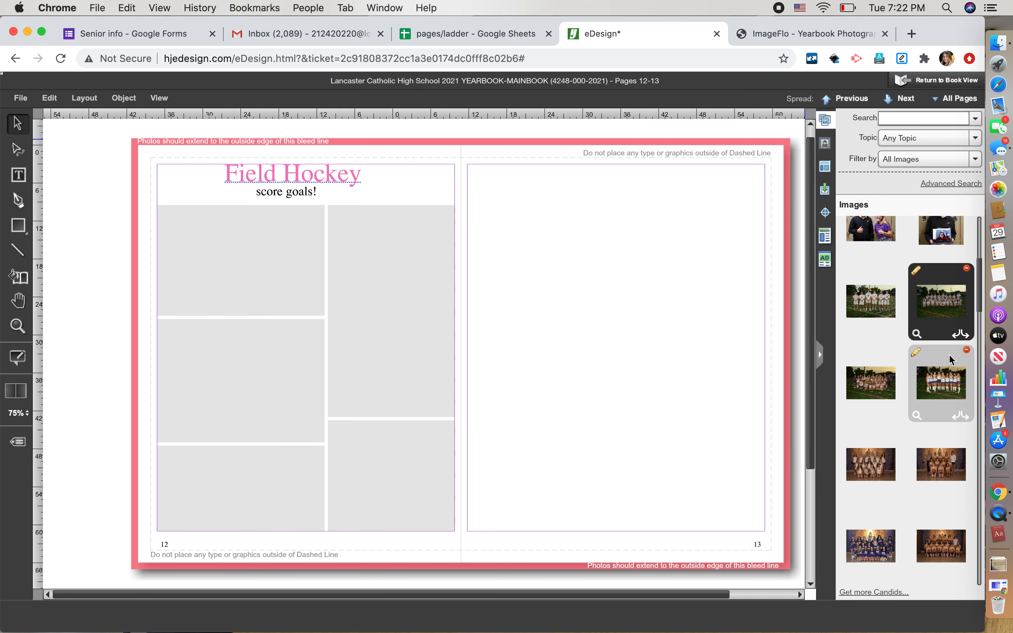
scroll(950, 354, up, 6)
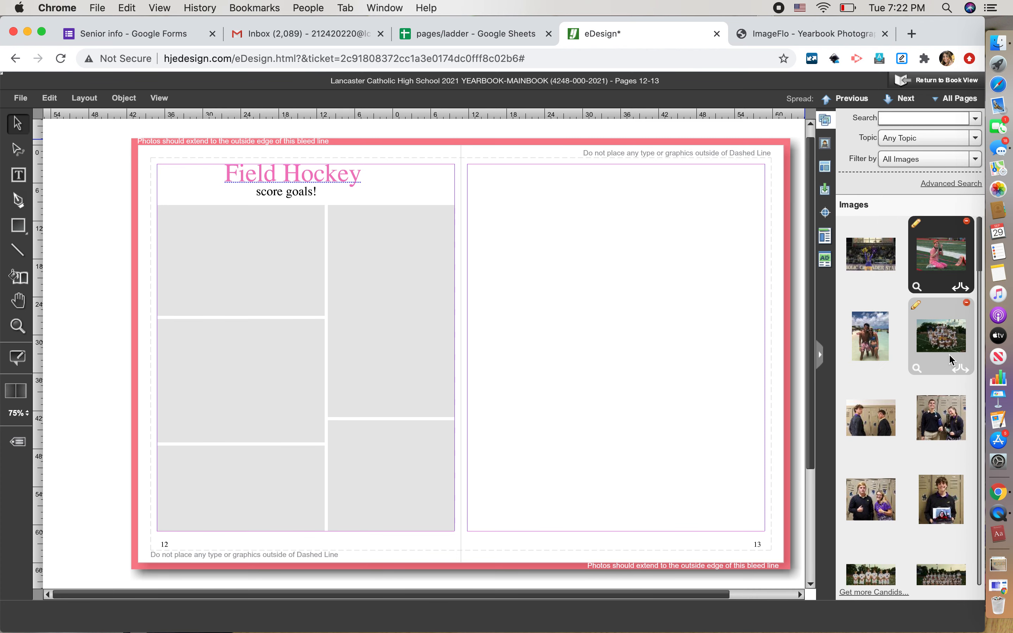
click(976, 119)
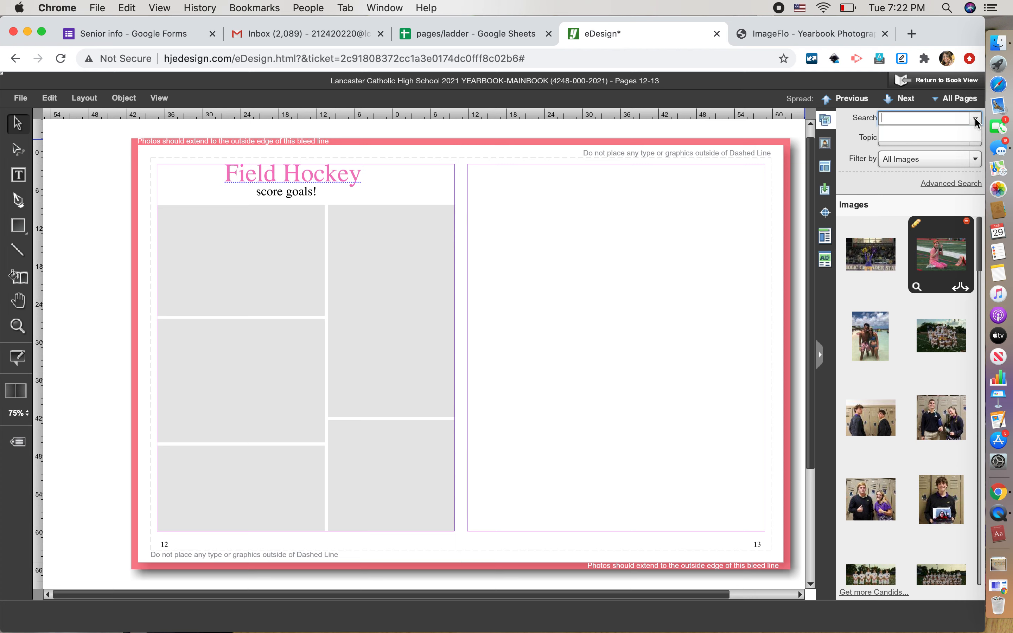
click(977, 140)
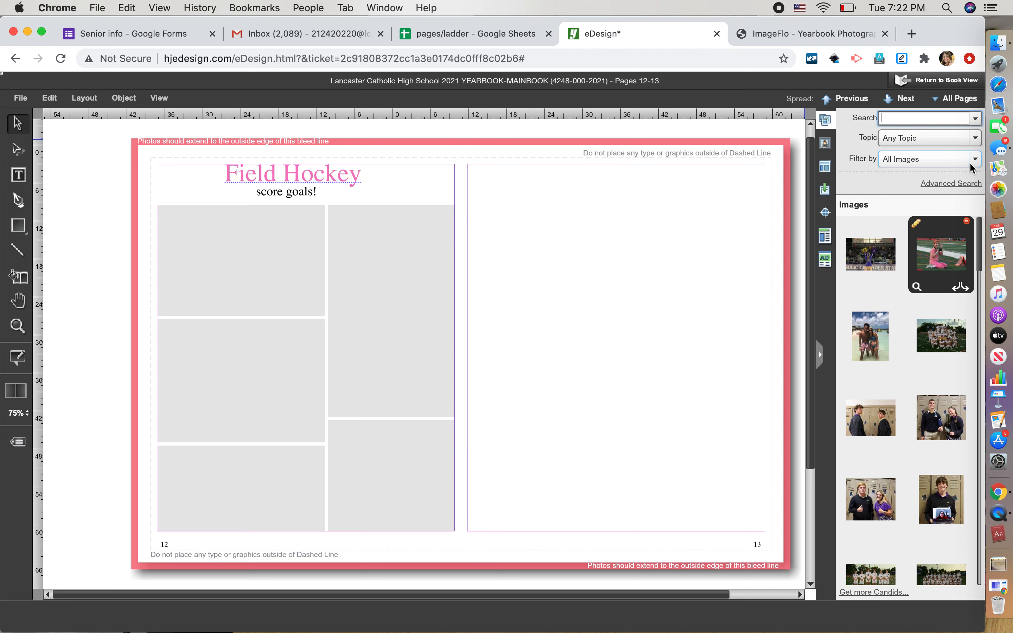
click(978, 145)
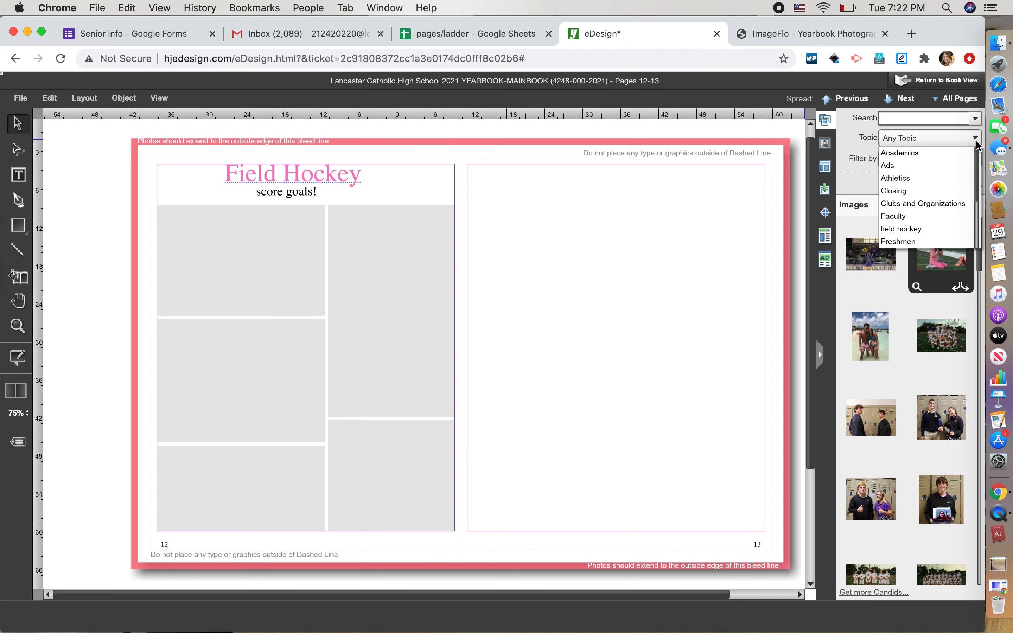
drag(976, 162, 972, 187)
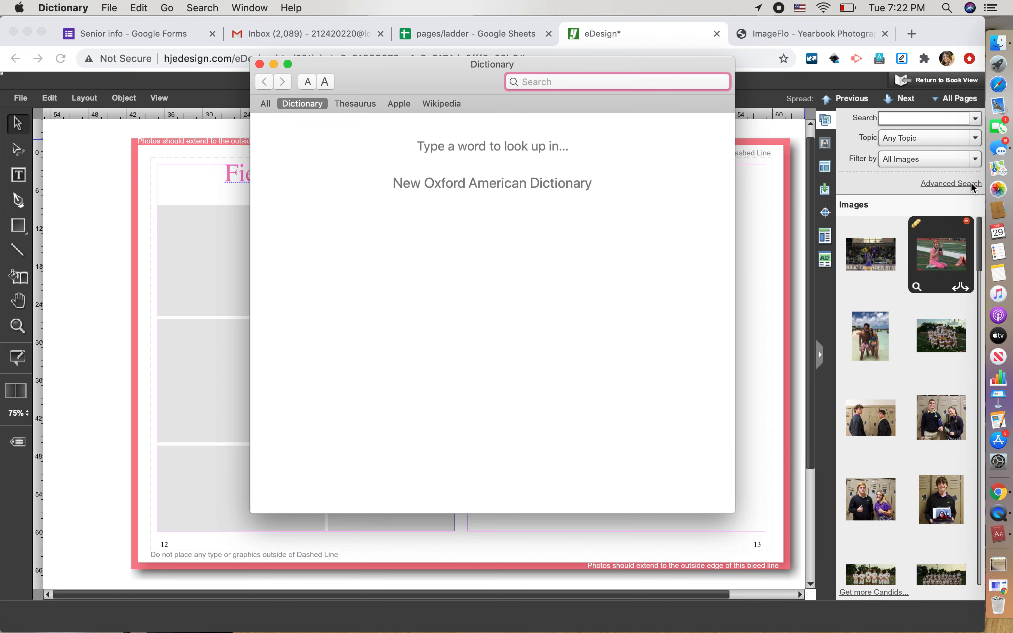
Filter the library images by the field hockey topic and place the game photo in the tall box on page 12
click(260, 64)
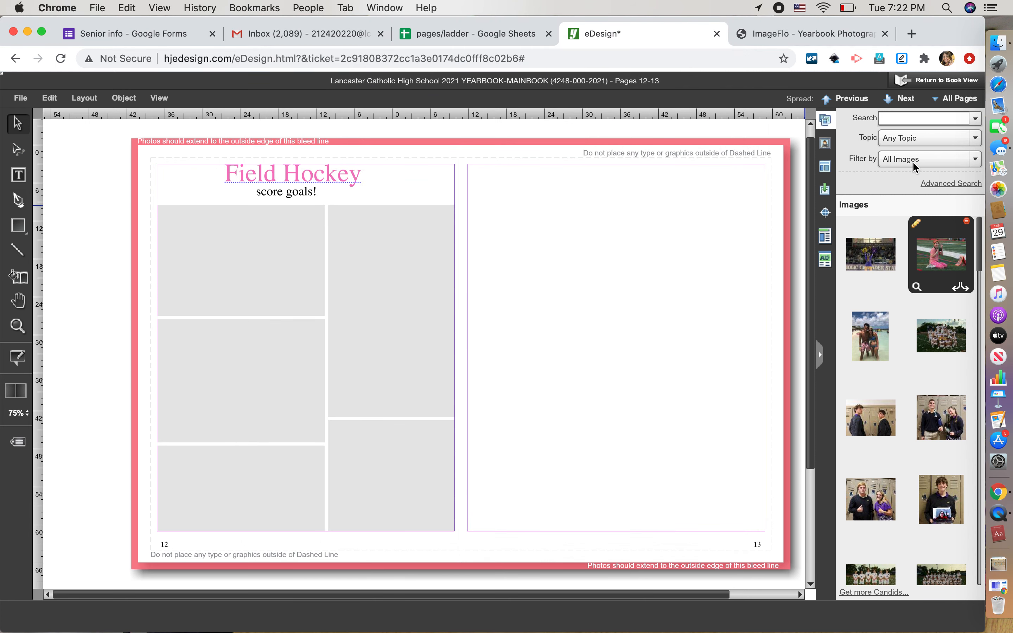
click(976, 139)
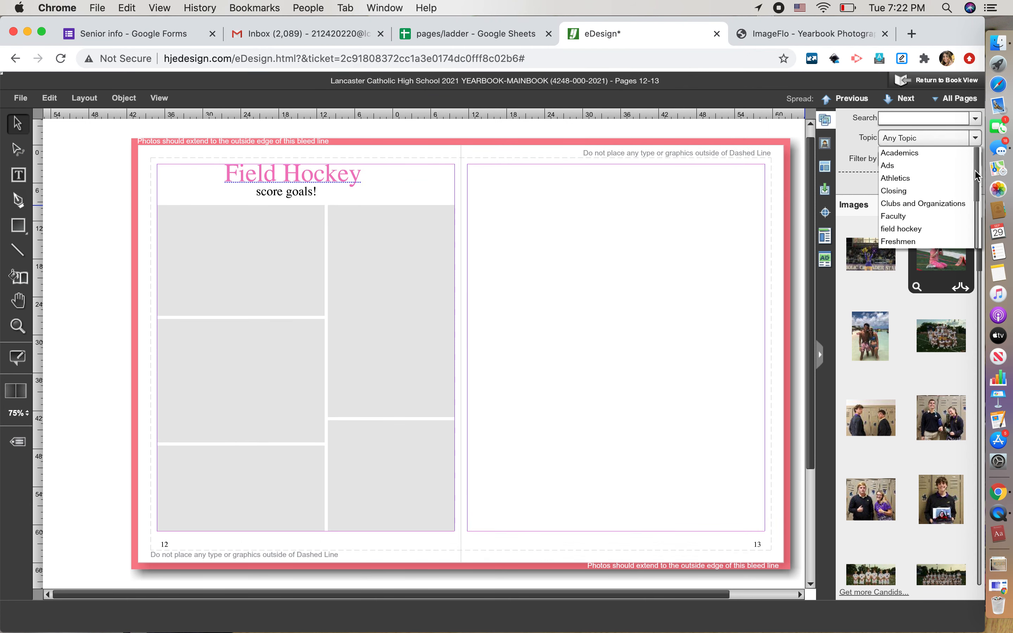
drag(973, 171, 973, 203)
click(932, 154)
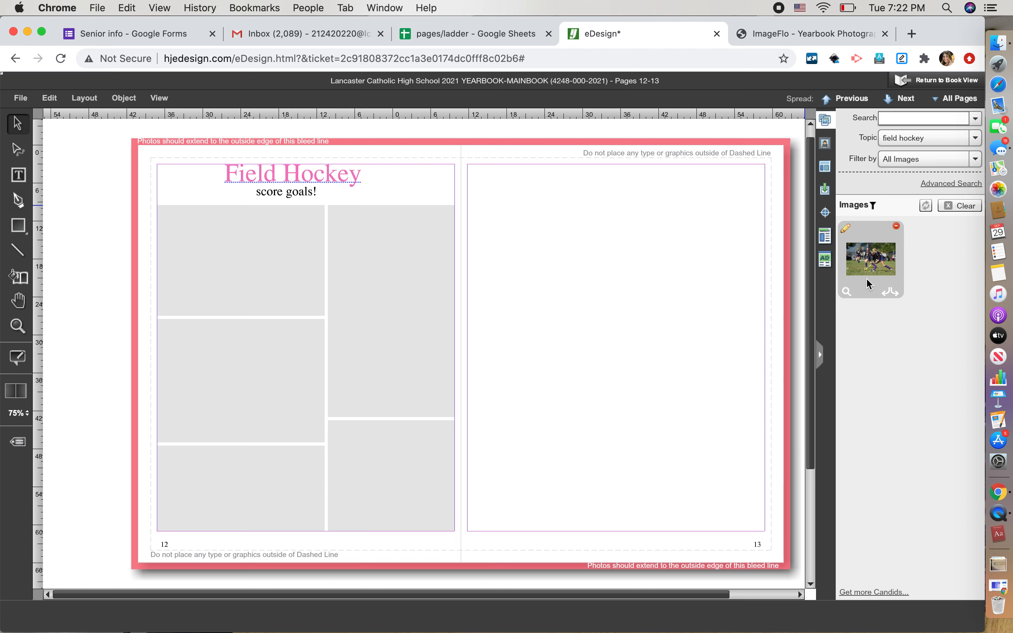
drag(879, 259, 328, 301)
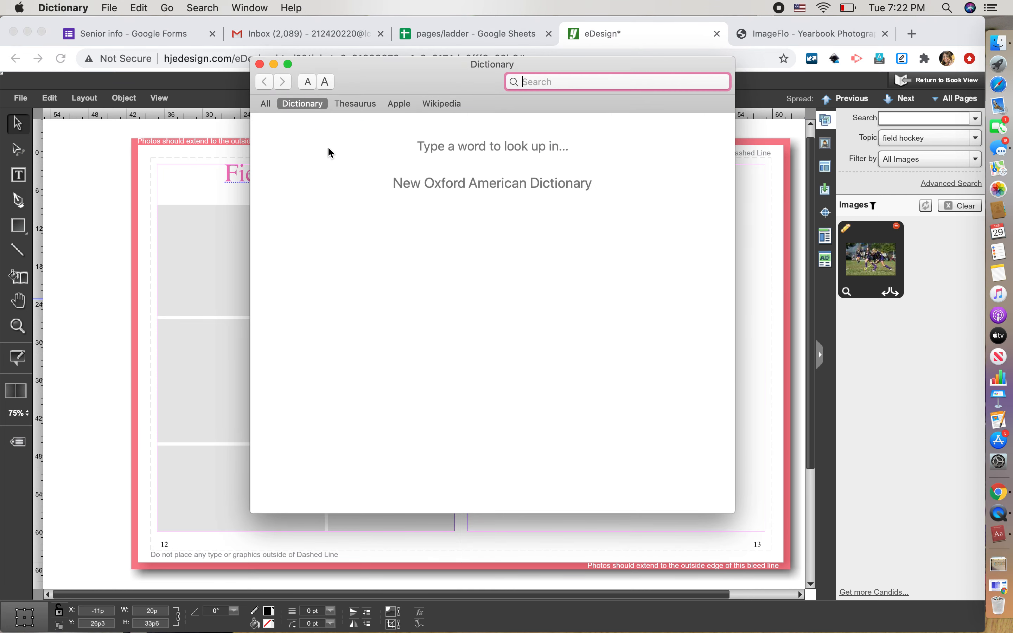
click(260, 65)
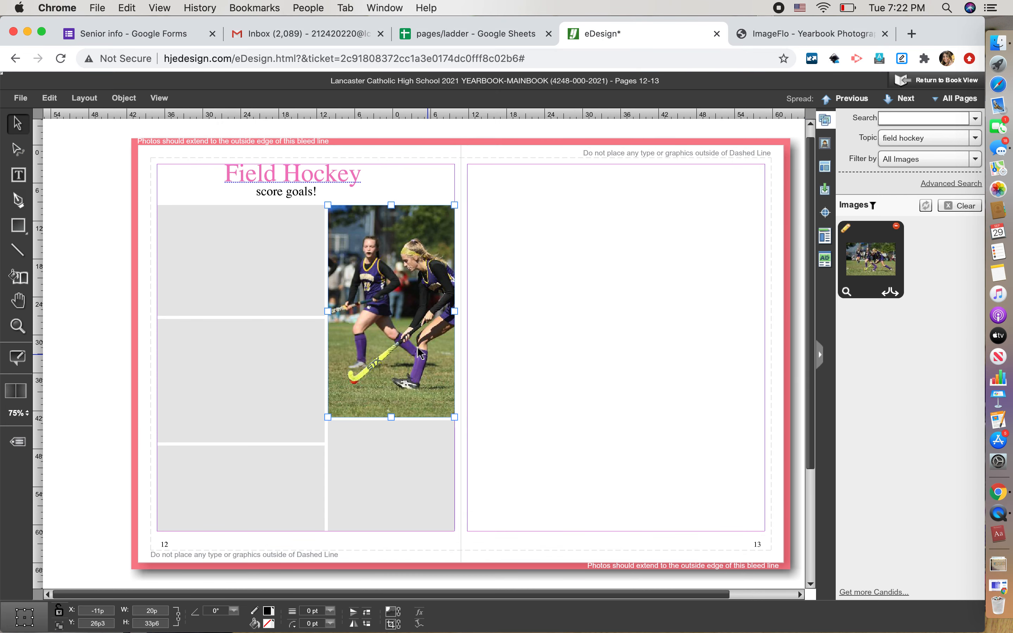
Reposition the game photo inside its tall frame so the two players sit further to the left
double_click(408, 325)
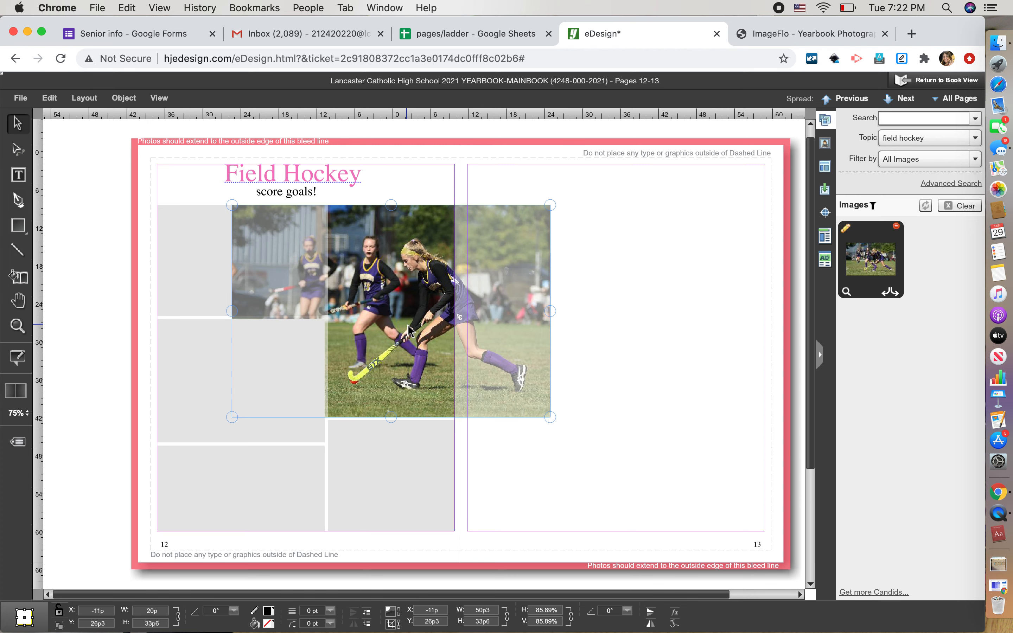
mouse_move(407, 325)
mouse_down()
mouse_move(383, 325)
mouse_move(424, 296)
mouse_move(416, 336)
mouse_up()
click(553, 295)
double_click(415, 299)
click(571, 314)
double_click(414, 330)
click(586, 321)
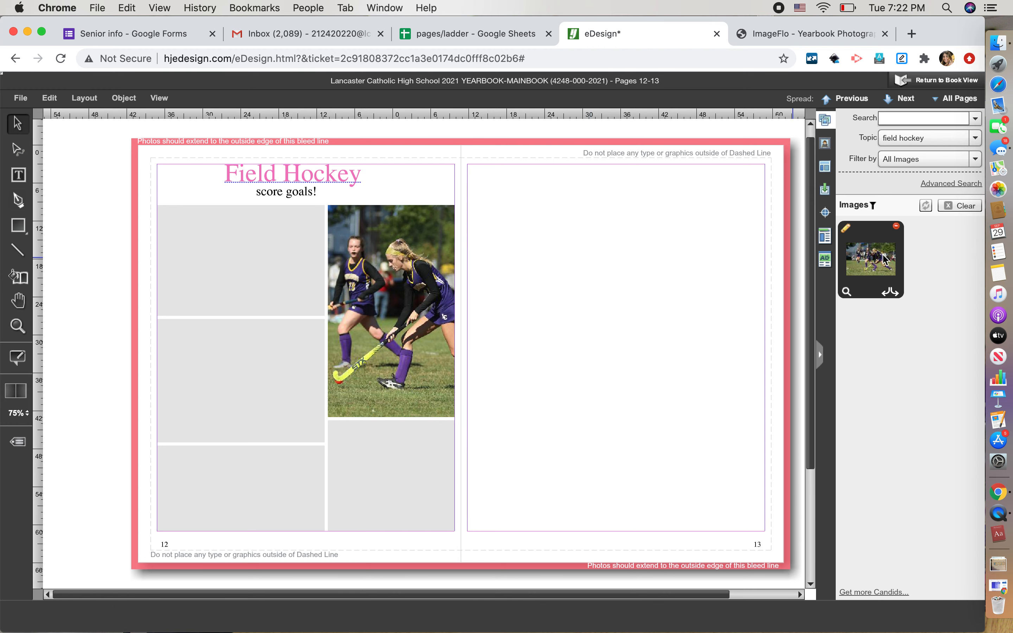
Filter the images by the Seniors topic, place the photo in the upper wide box on page 12 and adjust its crop
click(976, 138)
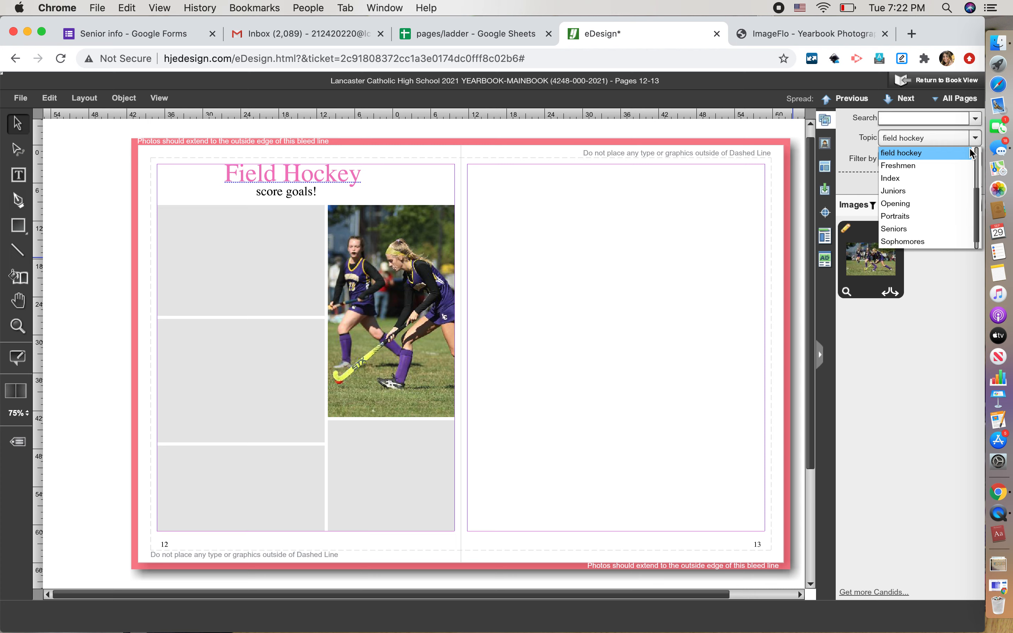
scroll(977, 209, down, 1)
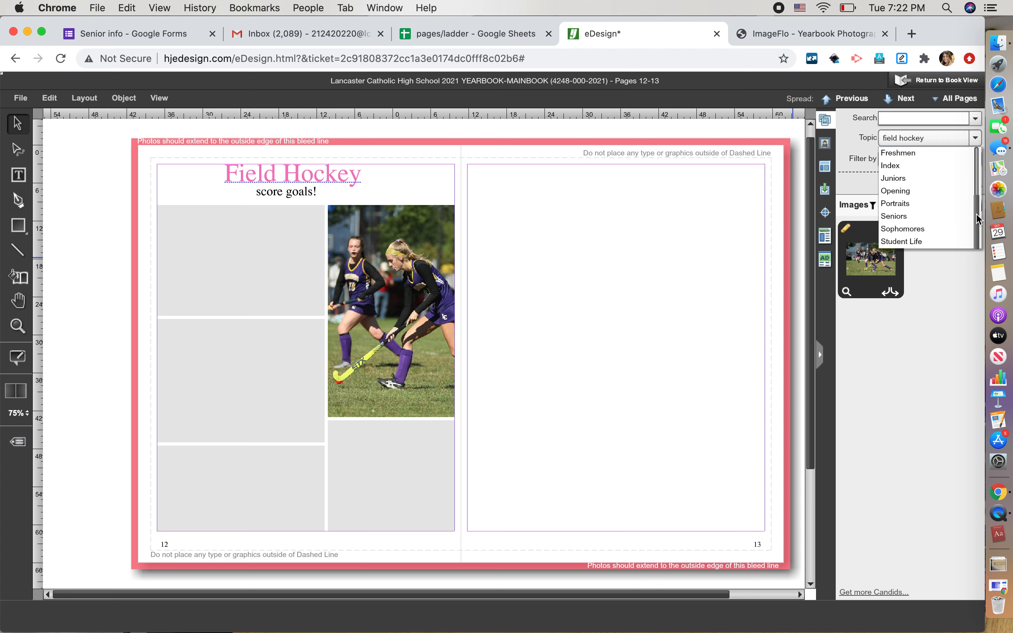
click(896, 216)
drag(864, 273, 229, 264)
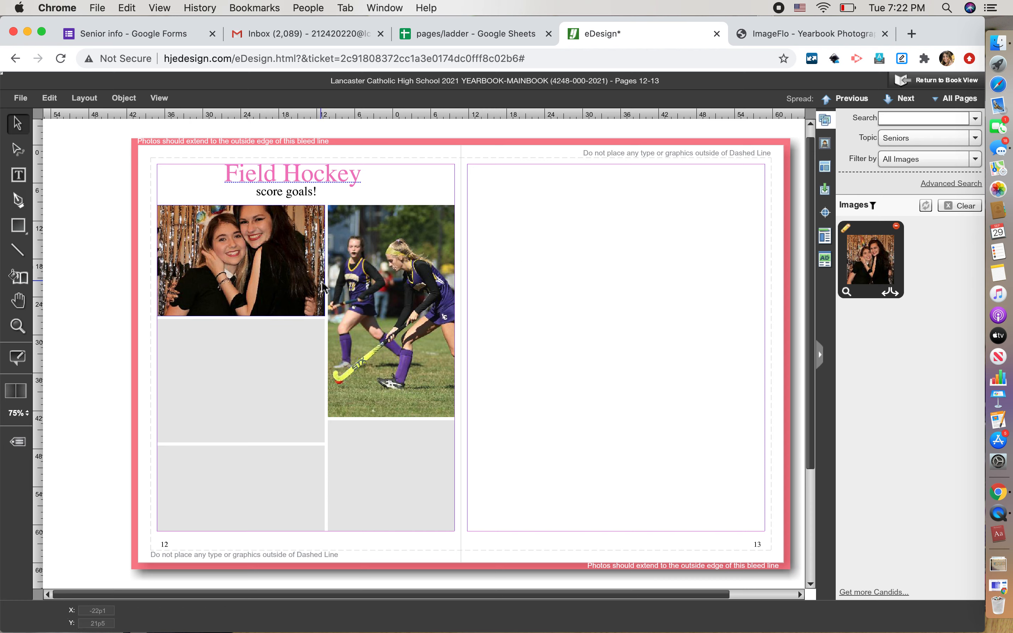
click(286, 279)
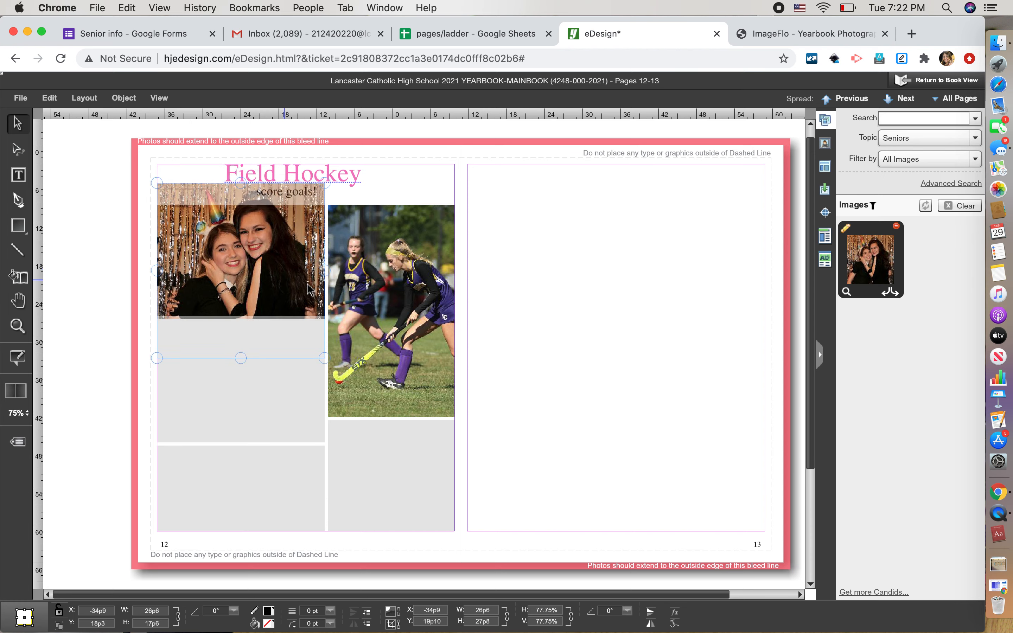
click(481, 298)
Check the images filed under the Juniors topic and return the topic filter to Seniors
click(928, 137)
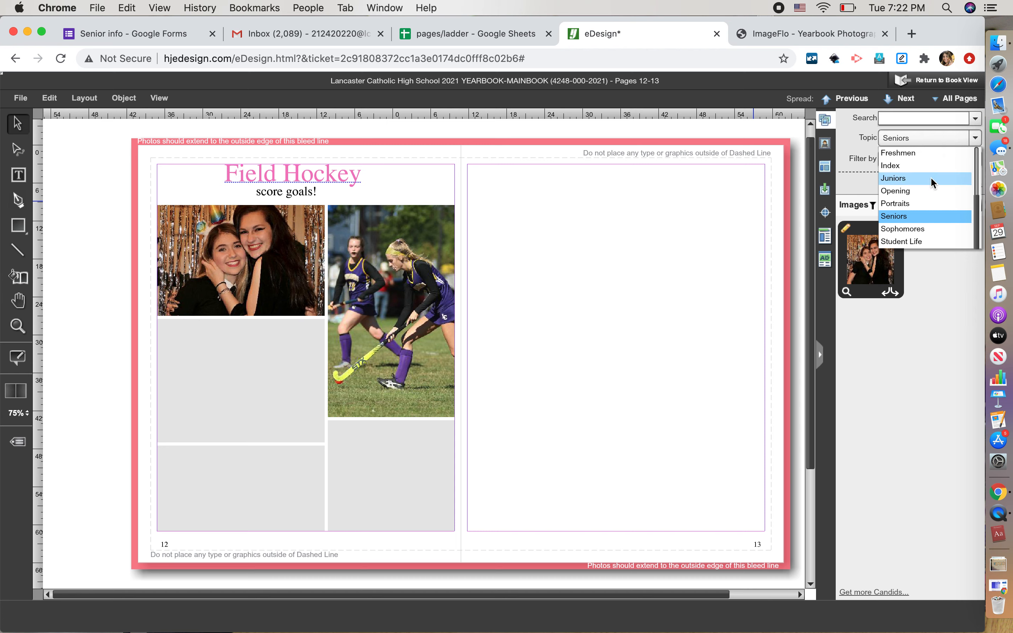
click(917, 178)
click(965, 138)
click(956, 141)
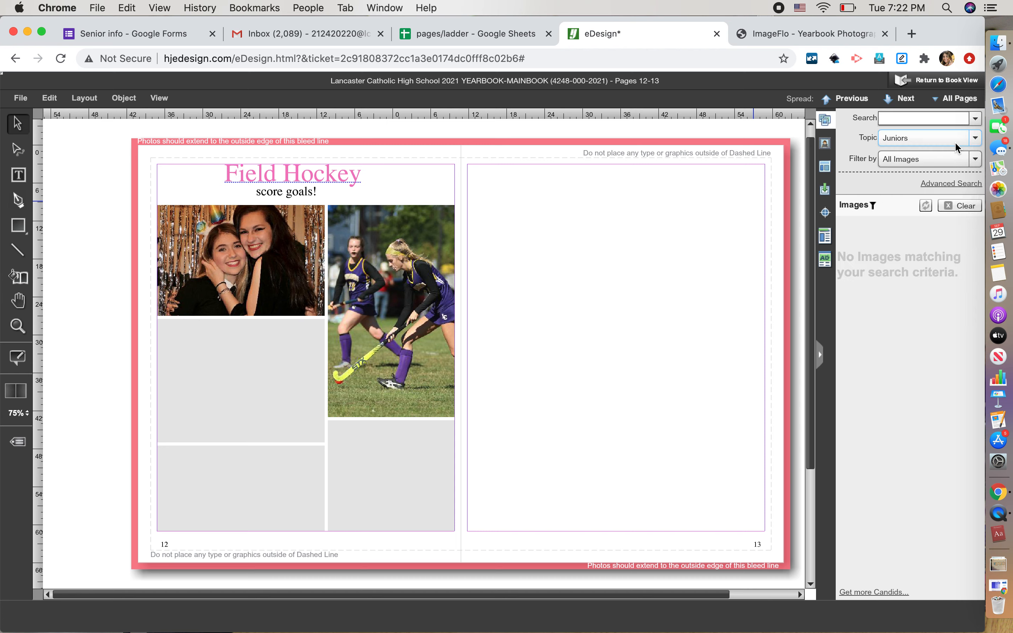
click(949, 140)
click(921, 216)
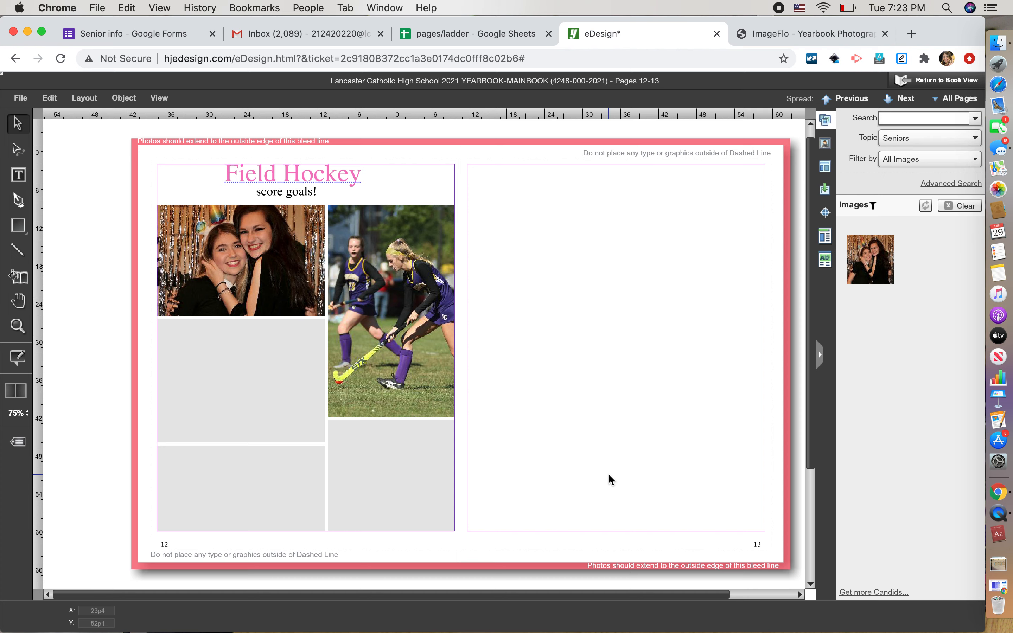
Draw a wide text box across the middle of page 13 and clear its placeholder text
click(18, 174)
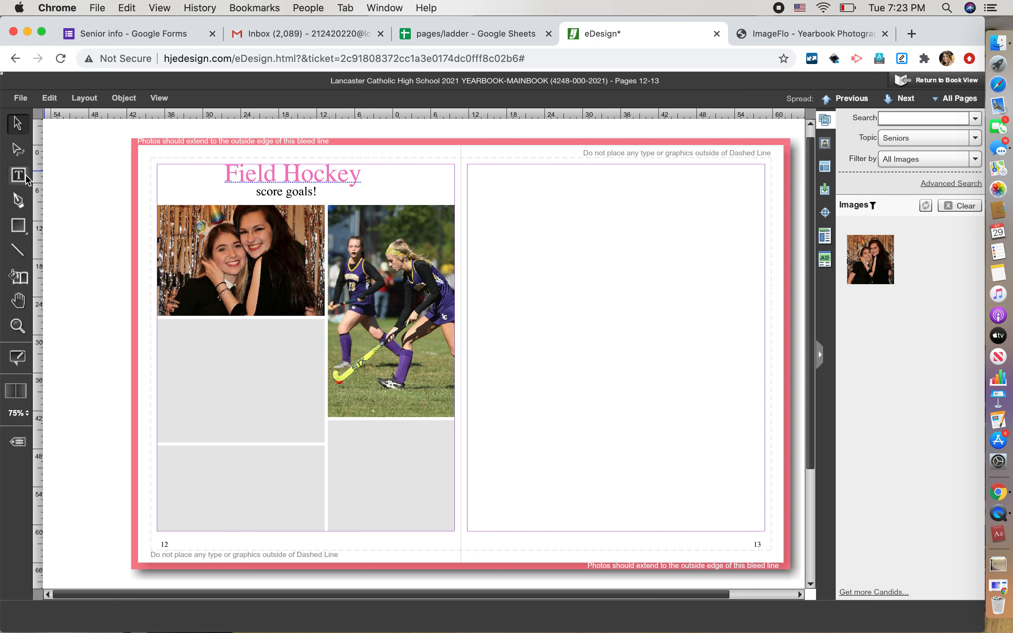
drag(465, 330, 790, 404)
click(708, 374)
key(super+a)
key(BackSpace)
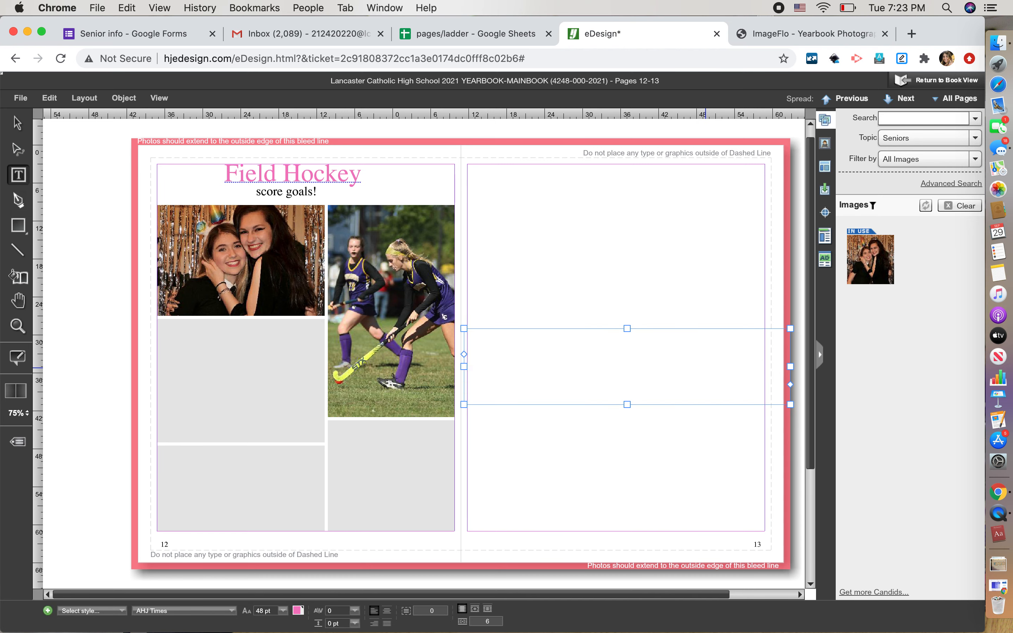
Enter "what was your fav part of focky this year?" in the page 13 text box and centre the text
text(what was )
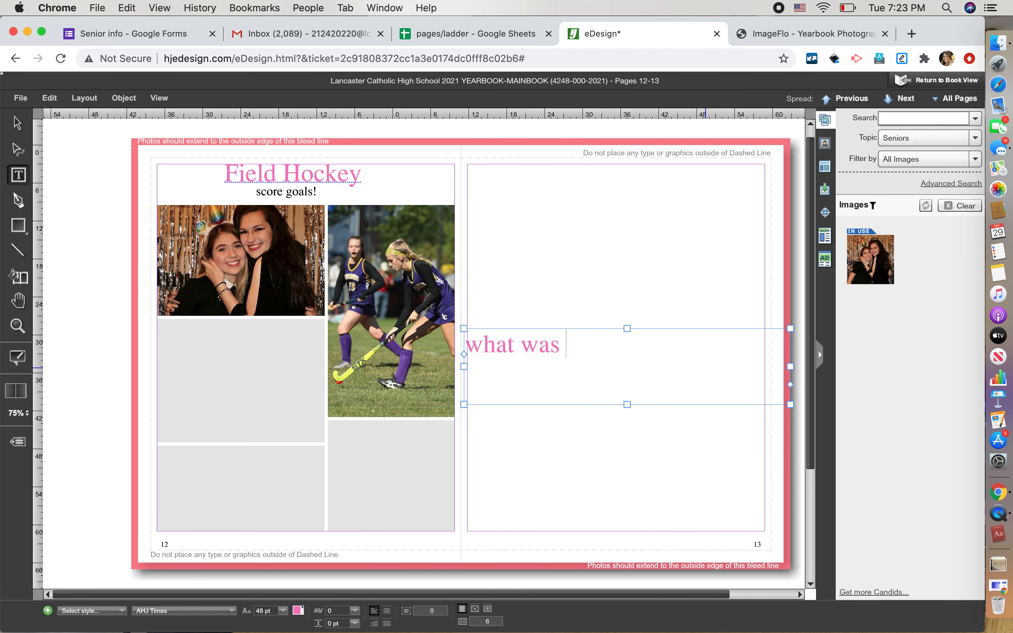
text(your fav p)
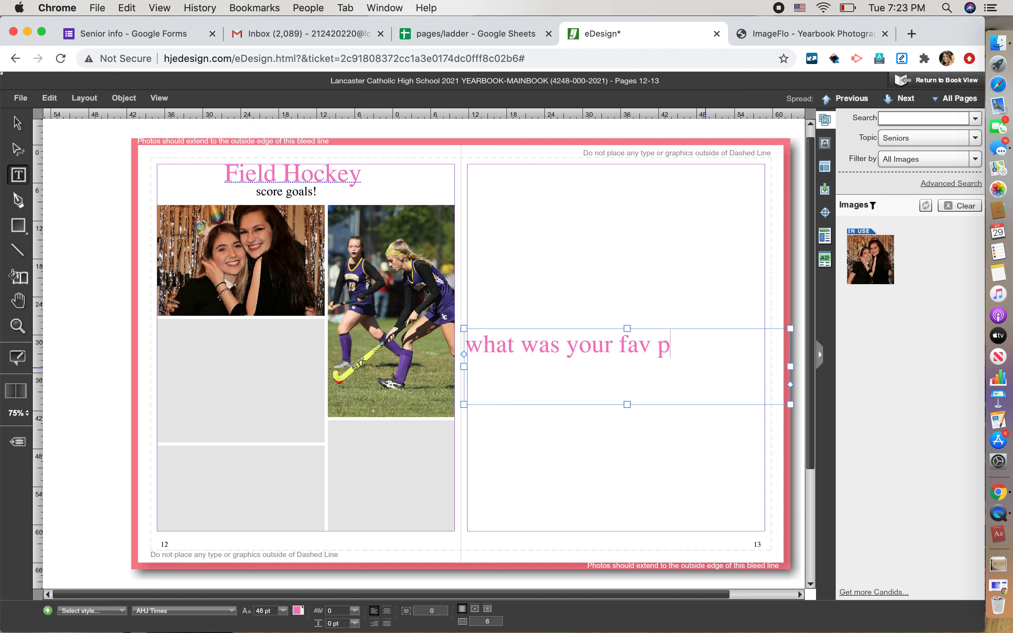
text(art of focky this yea)
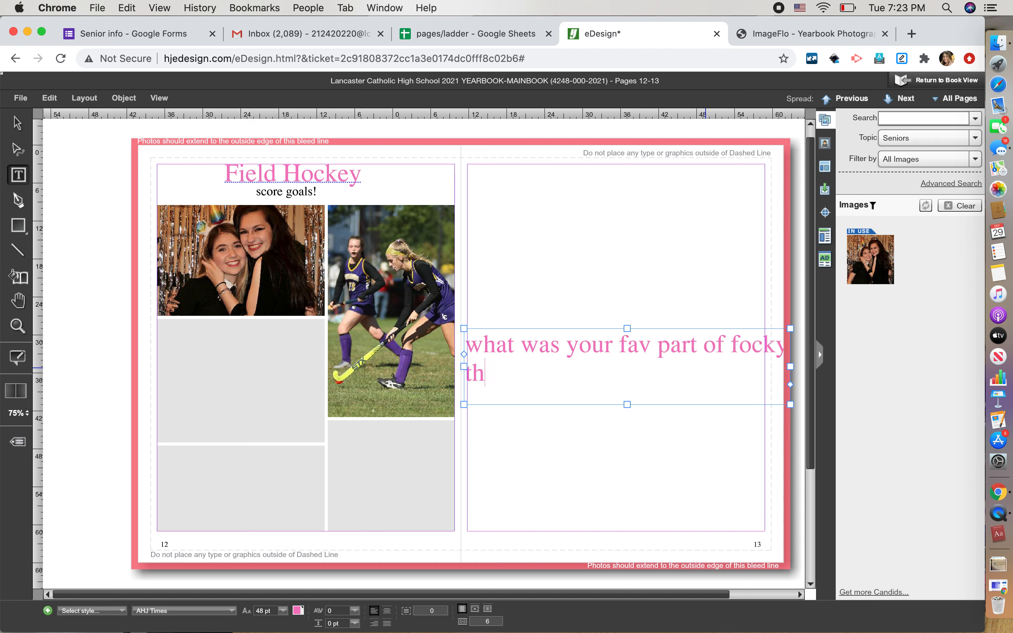
text(r?)
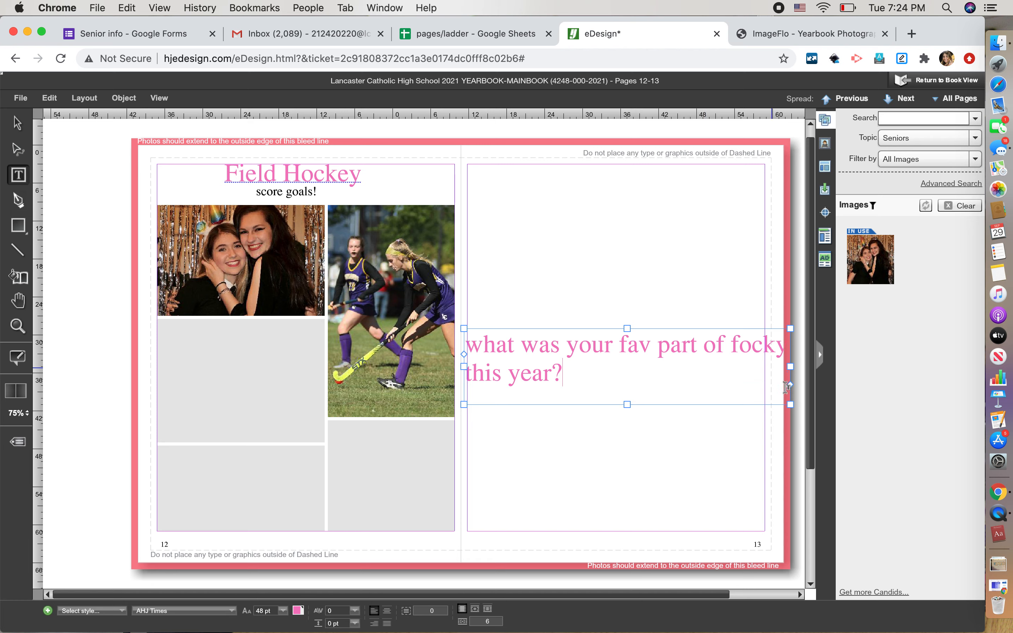
click(387, 609)
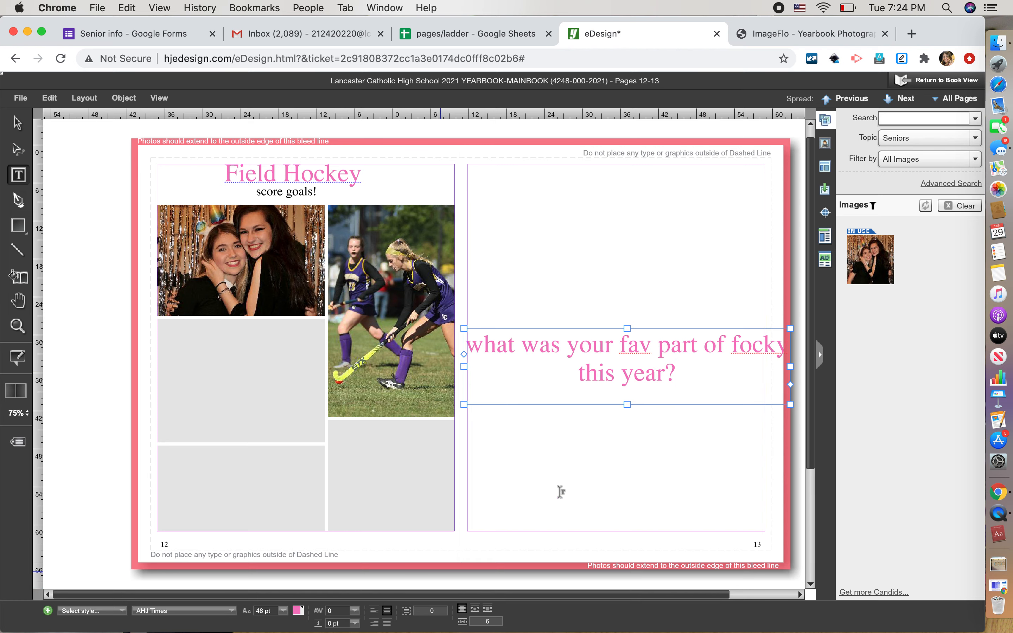
click(612, 463)
Draw three upright photo boxes in a row below the question, making the last one about 9p6 by 12p
click(18, 225)
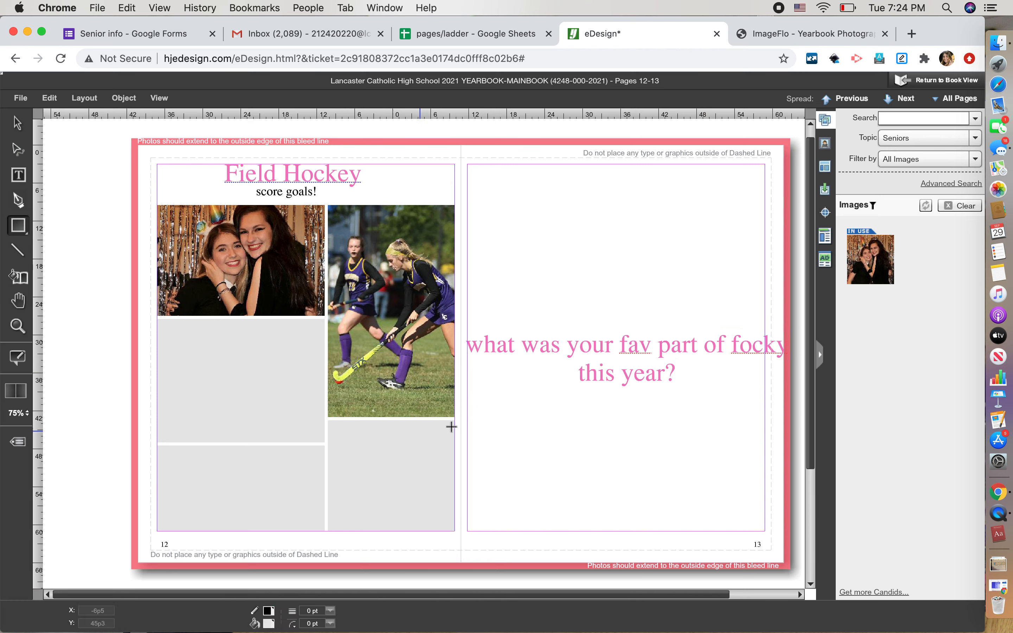
mouse_move(482, 401)
mouse_down()
mouse_move(490, 427)
mouse_move(528, 468)
mouse_up()
drag(600, 410, 638, 489)
click(693, 421)
drag(693, 421, 752, 484)
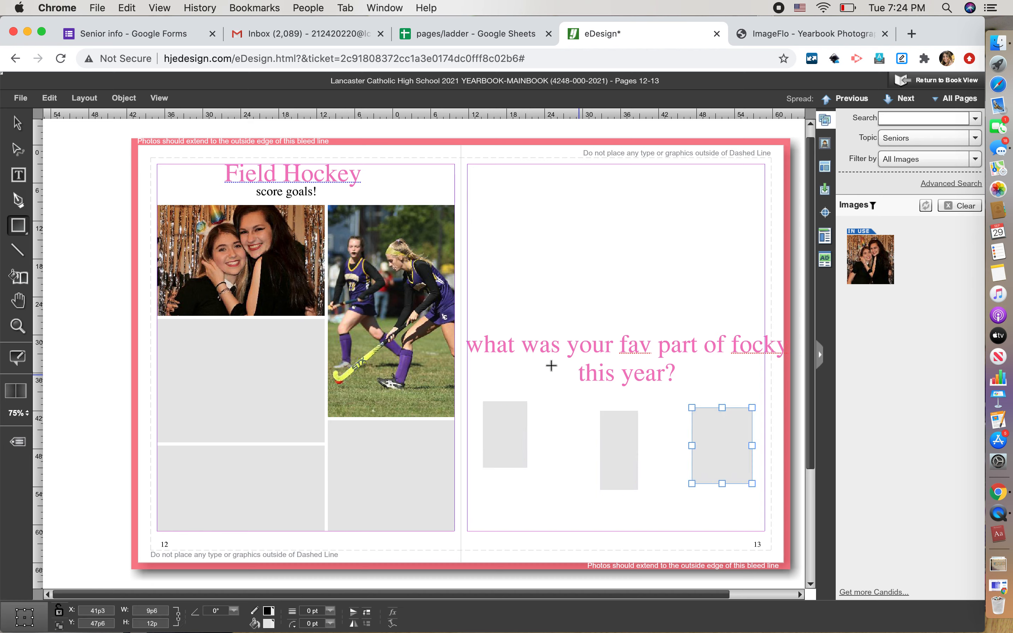
click(25, 130)
Fill all three boxes below the question with the last portrait in the portrait library
click(825, 143)
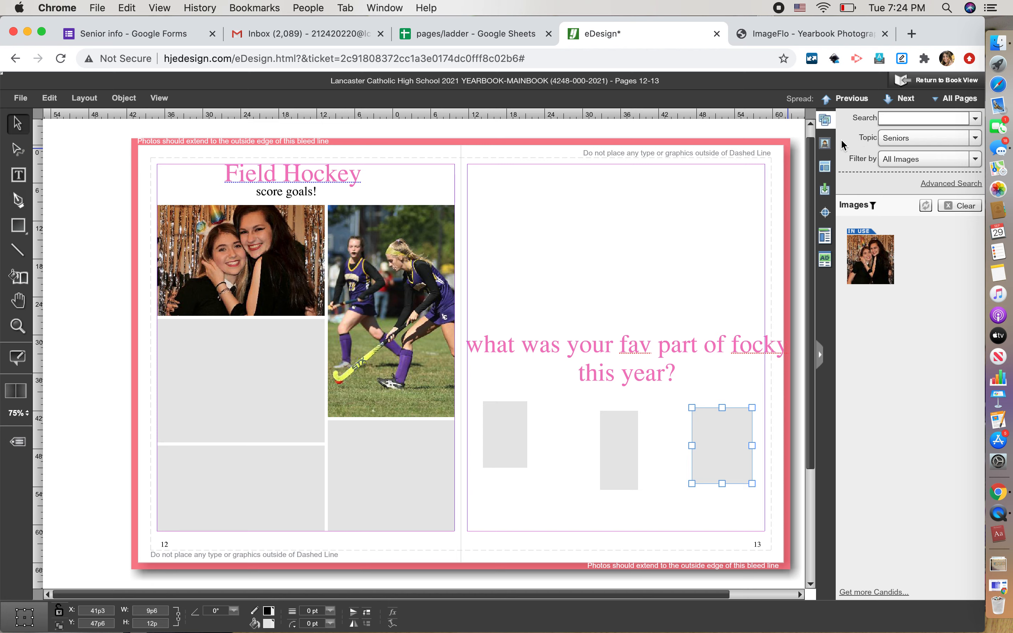
drag(978, 299, 974, 626)
drag(871, 547, 505, 436)
drag(877, 560, 618, 448)
drag(862, 535, 734, 450)
click(786, 321)
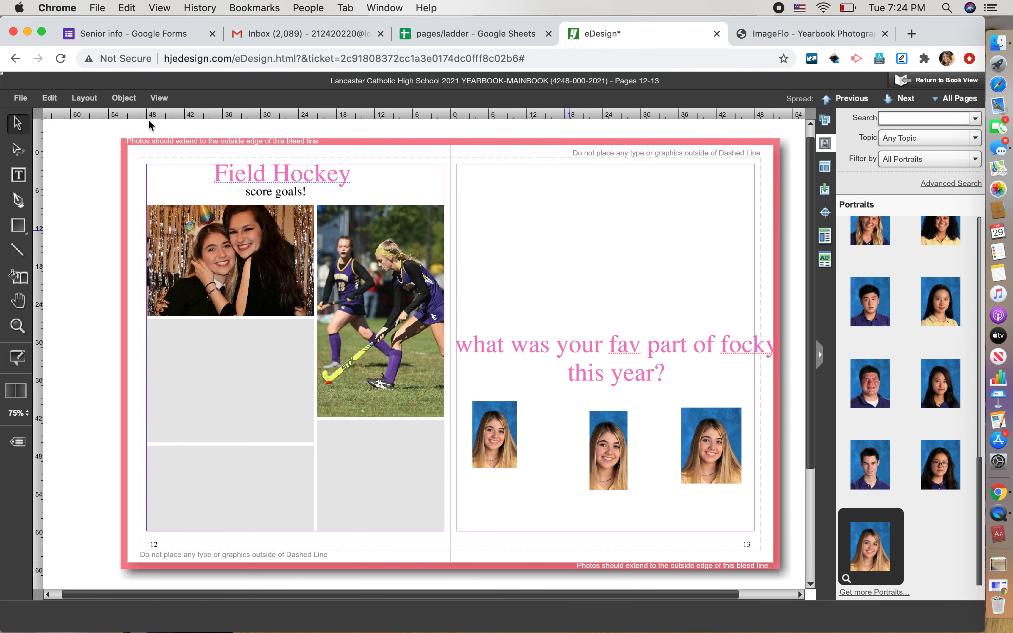
Draw a text box about 8p by 8p6 beside the first portrait and clear its placeholder text
click(17, 175)
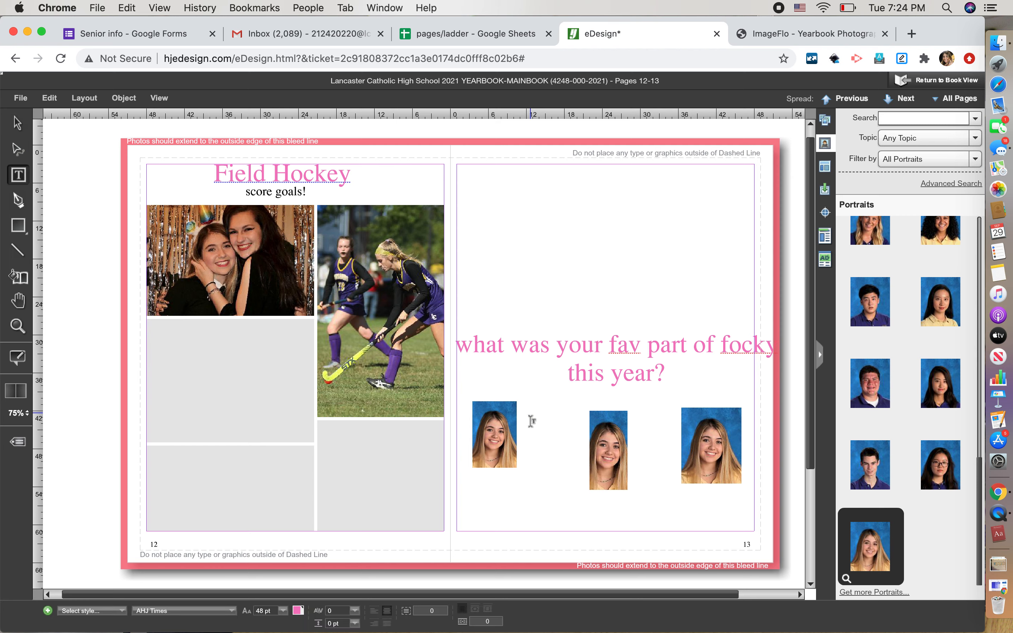
click(522, 409)
drag(522, 409, 570, 461)
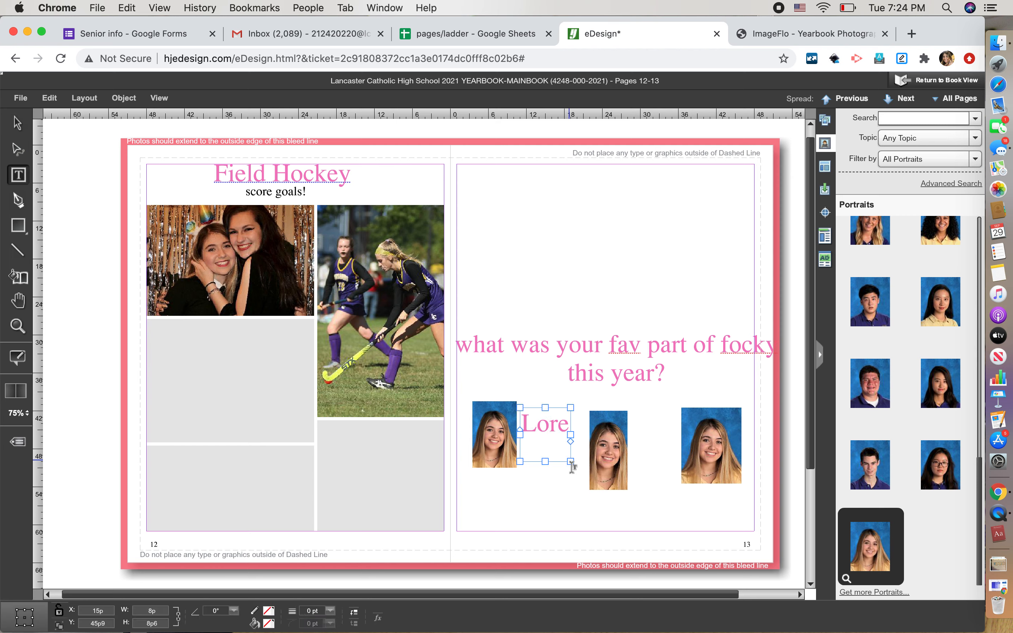
click(546, 436)
key(BackSpace)
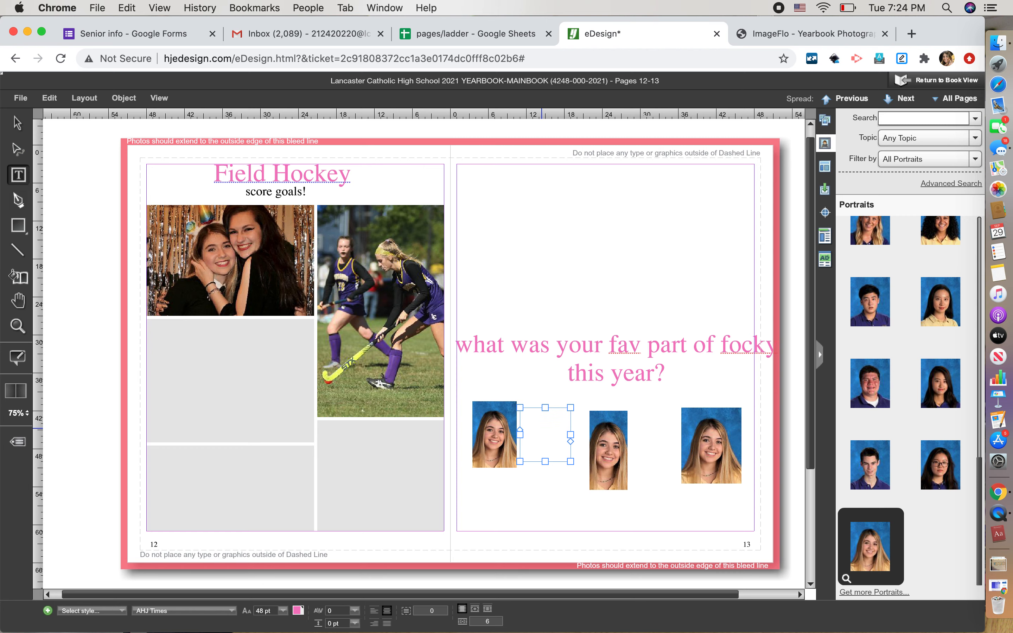
Try to apply the Caption style to the empty text box beside the first portrait, testing it with a few letters
click(284, 611)
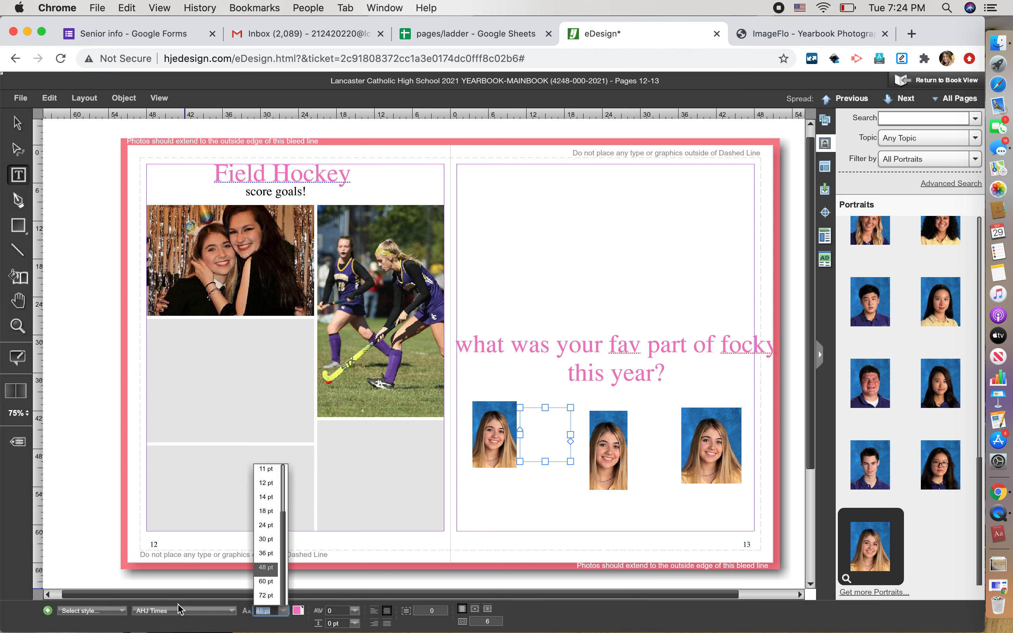
click(112, 611)
click(77, 526)
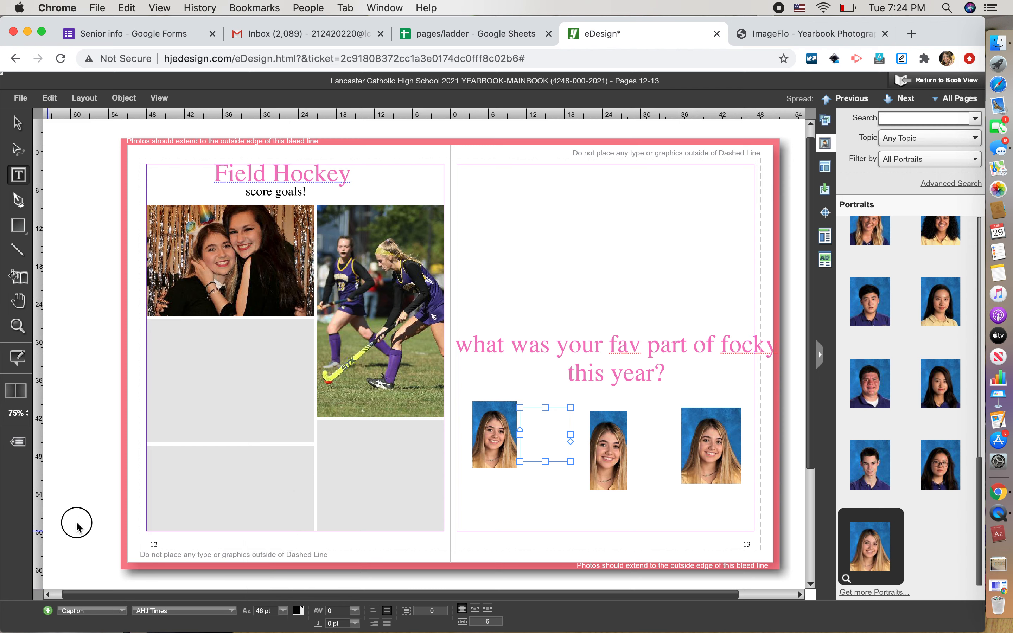
click(530, 423)
text(bgu)
key(BackSpace)
key(BackSpace)
key(BackSpace)
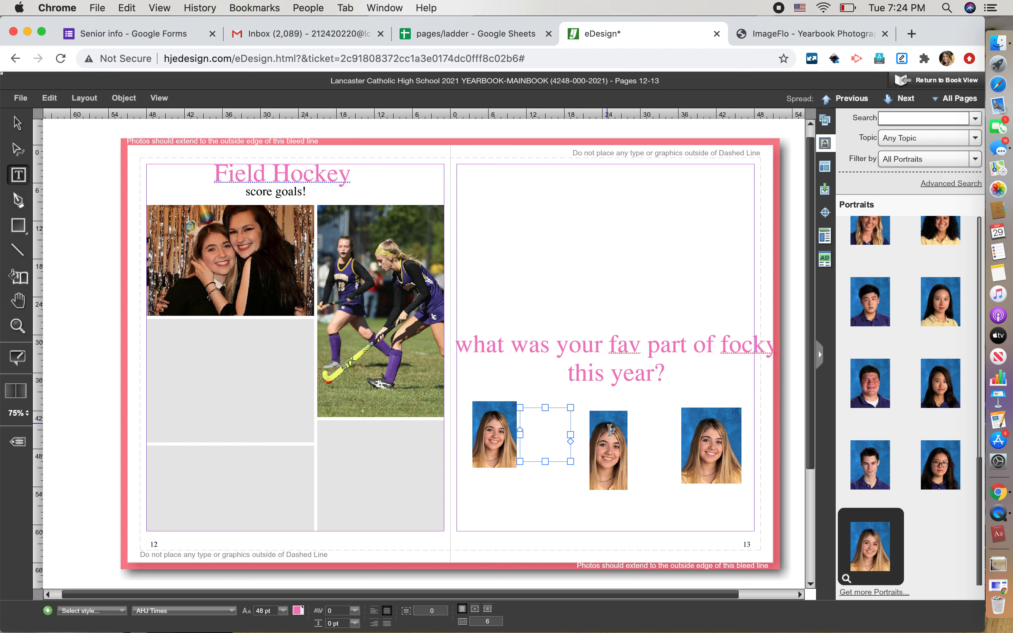
click(75, 611)
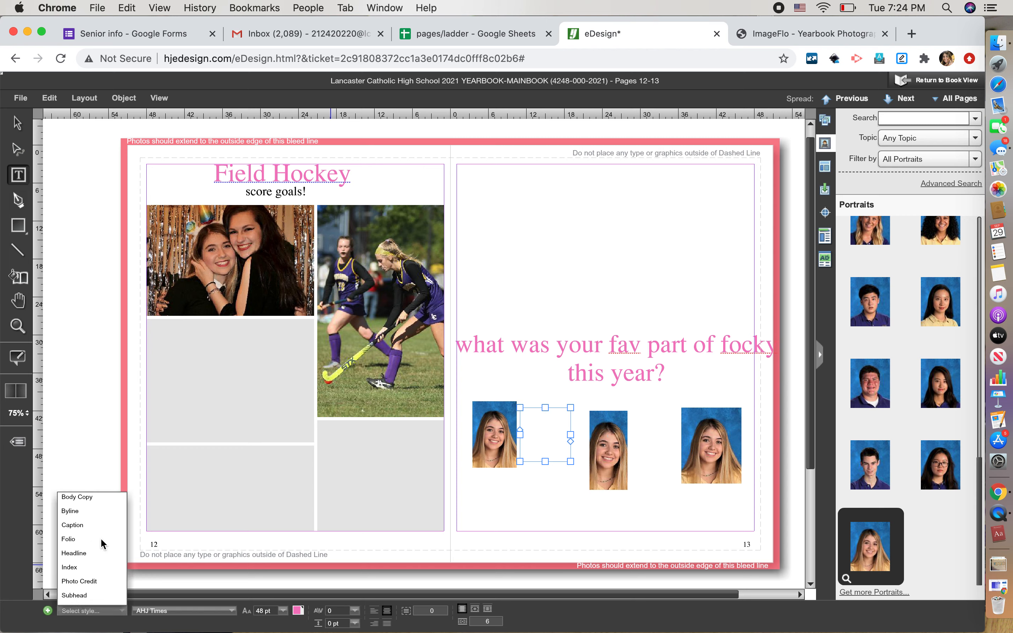
click(538, 445)
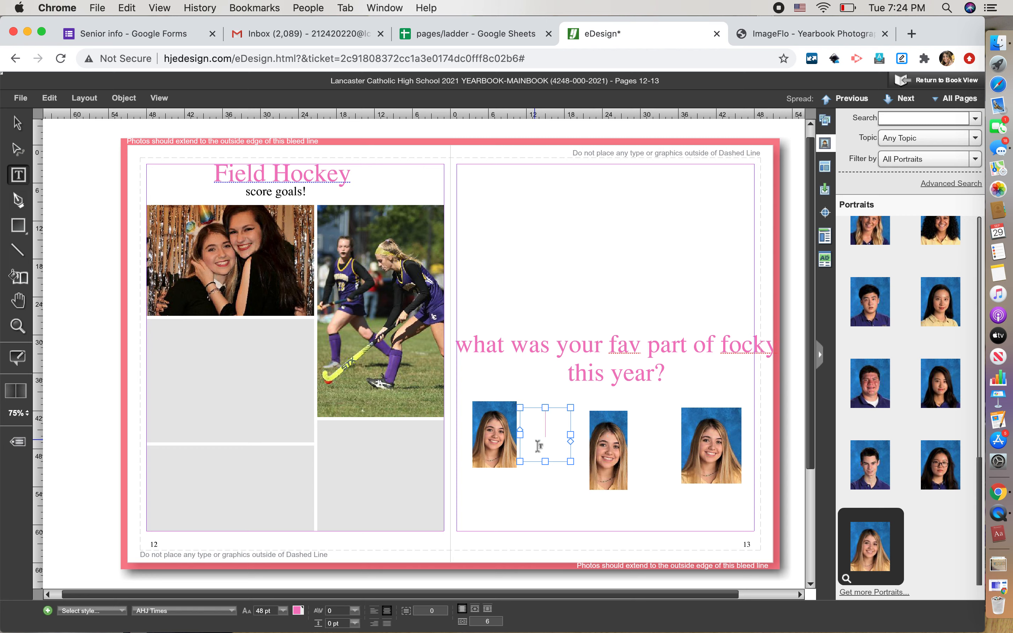
click(653, 520)
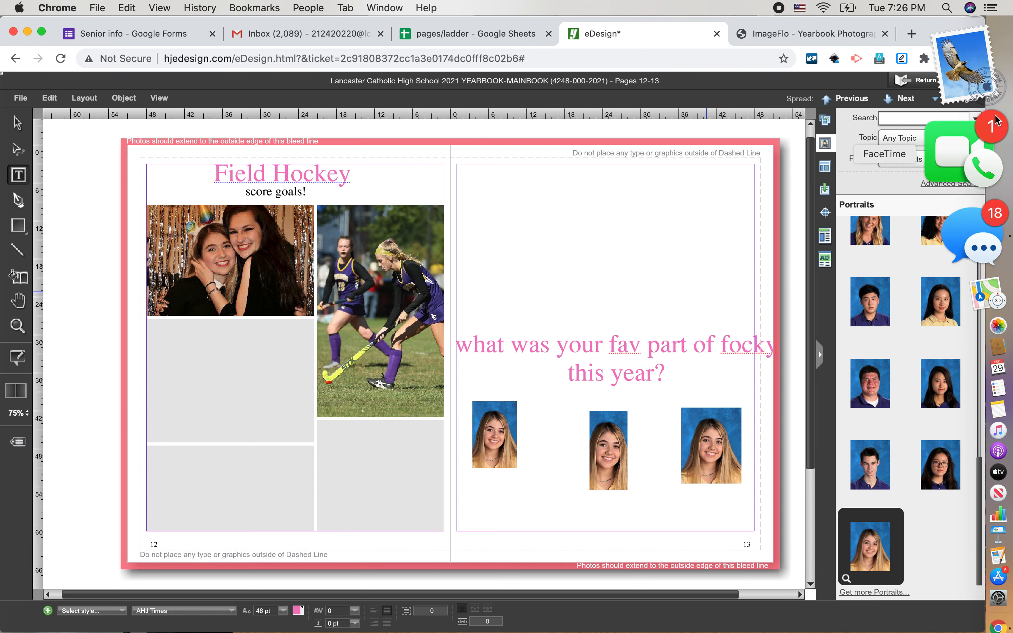
Return to the book view without saving the changes to the spread
click(929, 87)
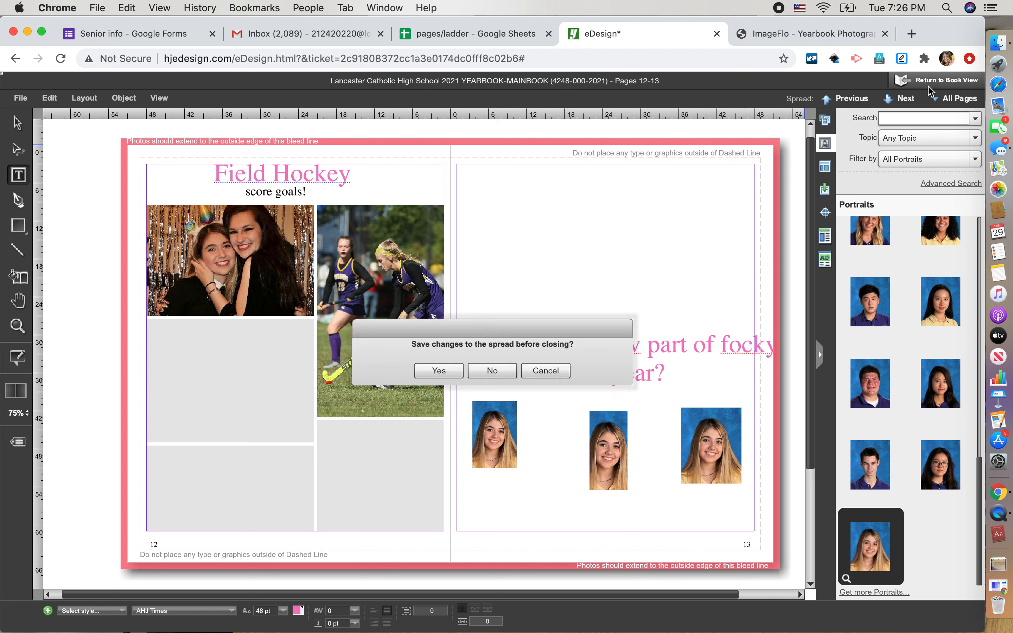
click(493, 378)
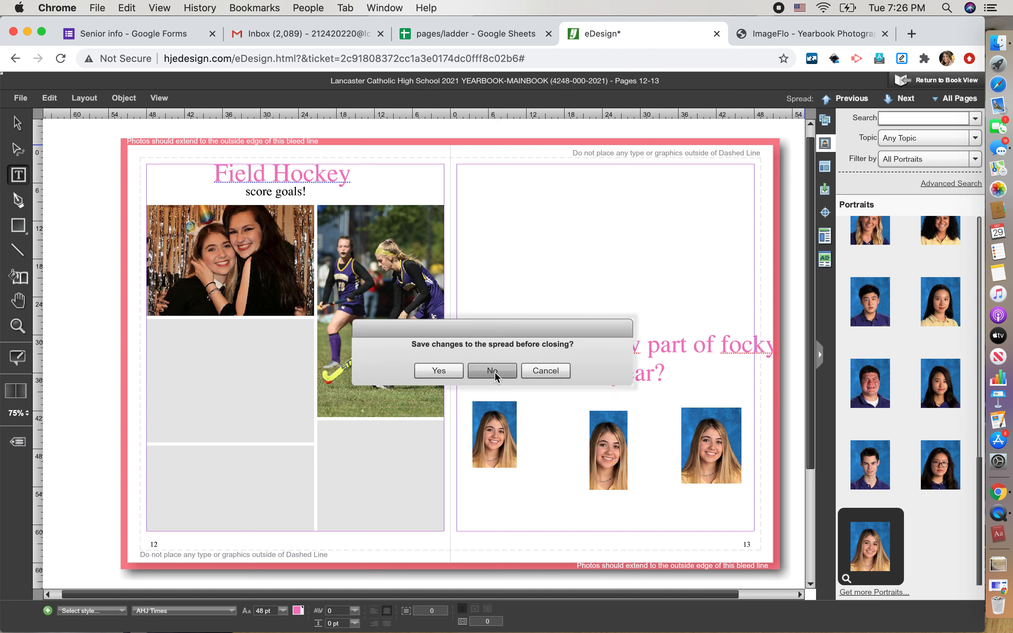
click(493, 371)
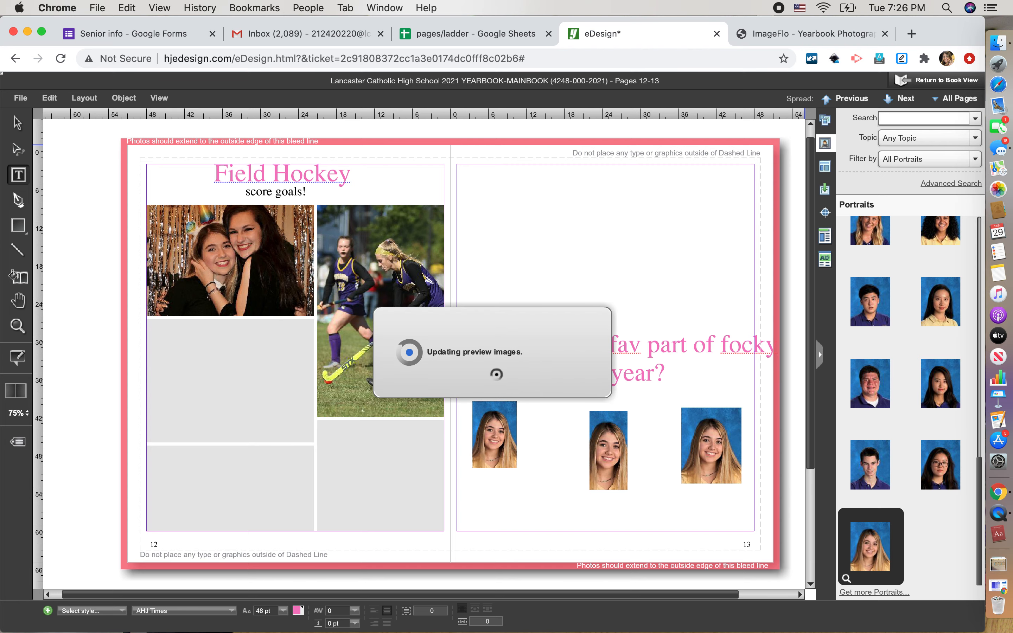